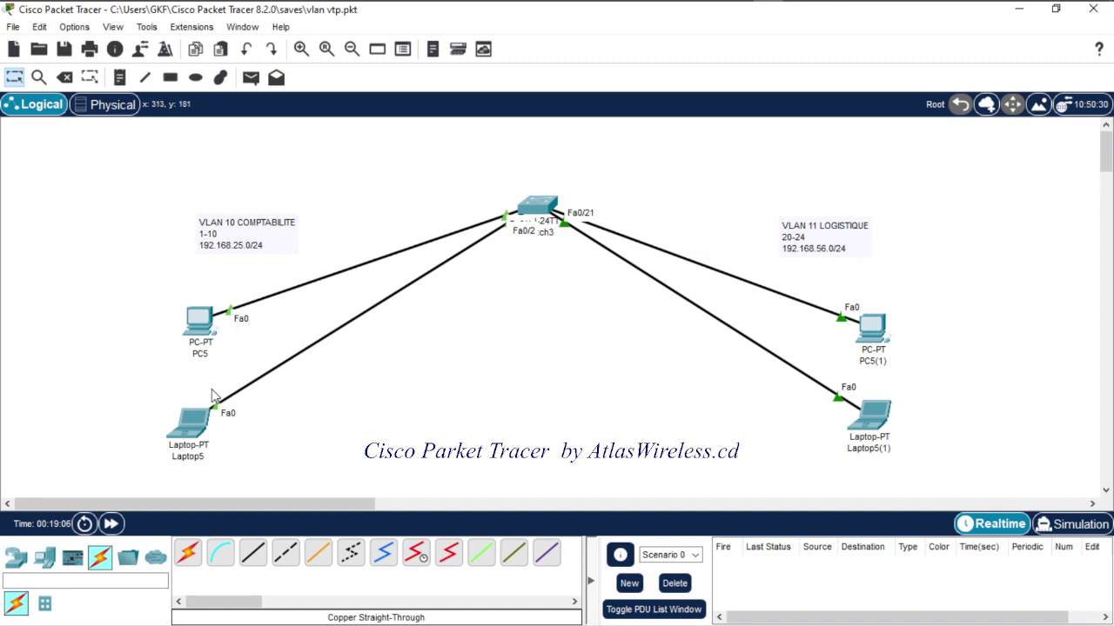
{"action": "left_click_drag", "start_coordinate": [122, 196], "coordinate": [350, 494]}
{"action": "left_click", "coordinate": [351, 494]}
{"action": "left_click_drag", "start_coordinate": [779, 192], "coordinate": [984, 459]}
{"action": "left_click", "coordinate": [584, 323]}
{"action": "left_click_drag", "start_coordinate": [99, 187], "coordinate": [252, 448]}
{"action": "left_click_drag", "start_coordinate": [764, 207], "coordinate": [901, 477]}
{"action": "left_click", "coordinate": [682, 391]}
Step: Send a simple PDU from PC5 to Laptop5 and another from PC5(1) to Laptop5(1)
{"action": "key", "text": "p"}
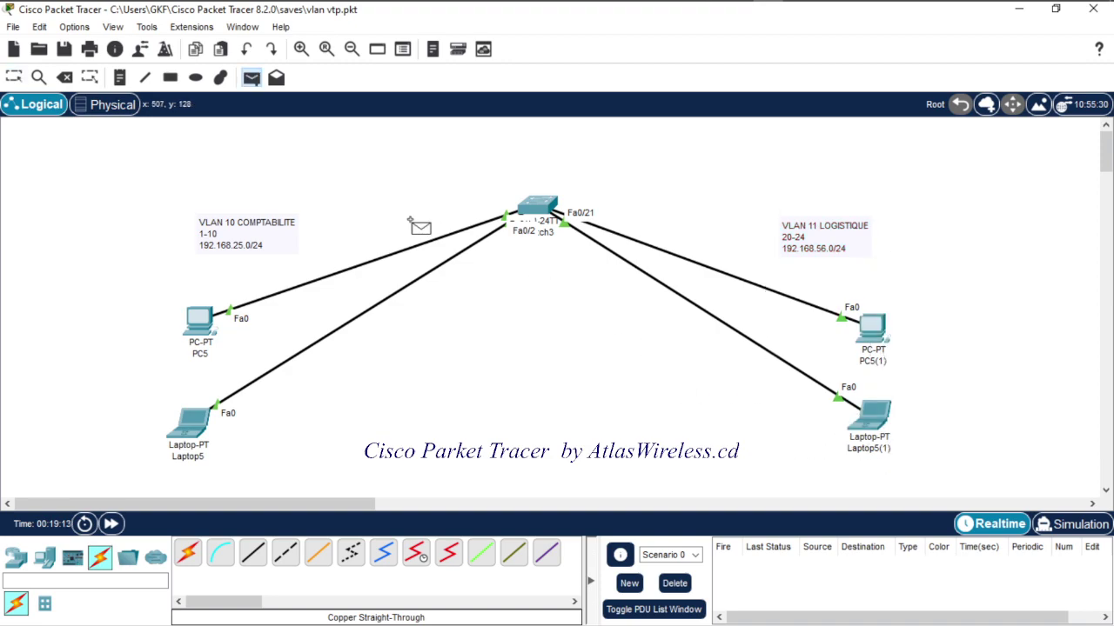
{"action": "left_click", "coordinate": [201, 326]}
{"action": "left_click", "coordinate": [191, 426]}
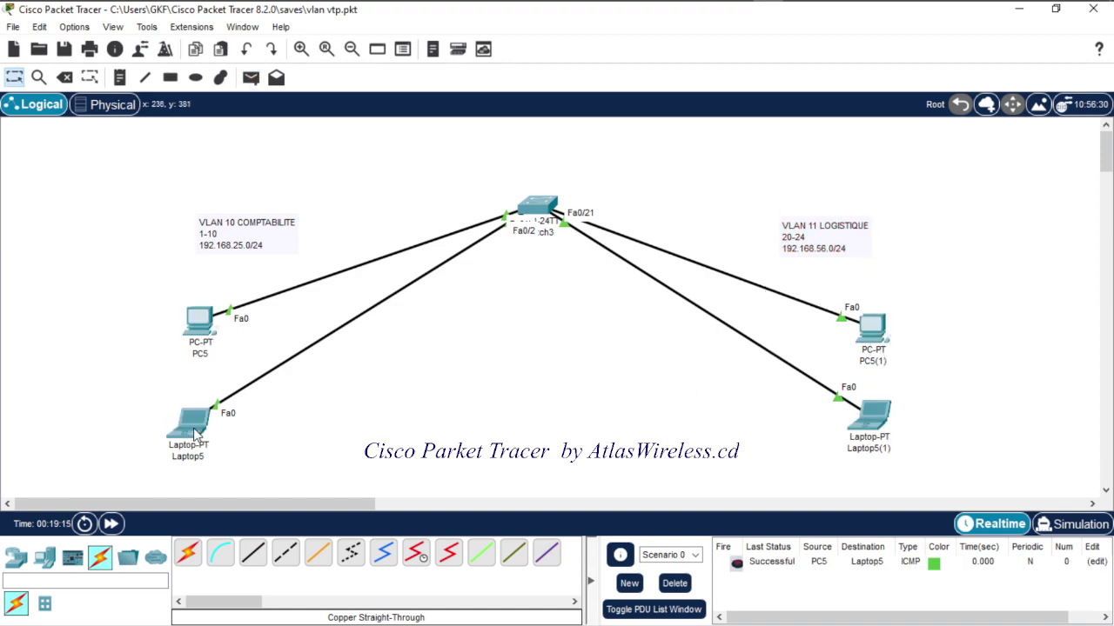
{"action": "key", "text": "p"}
{"action": "left_click", "coordinate": [874, 329]}
{"action": "left_click", "coordinate": [880, 428]}
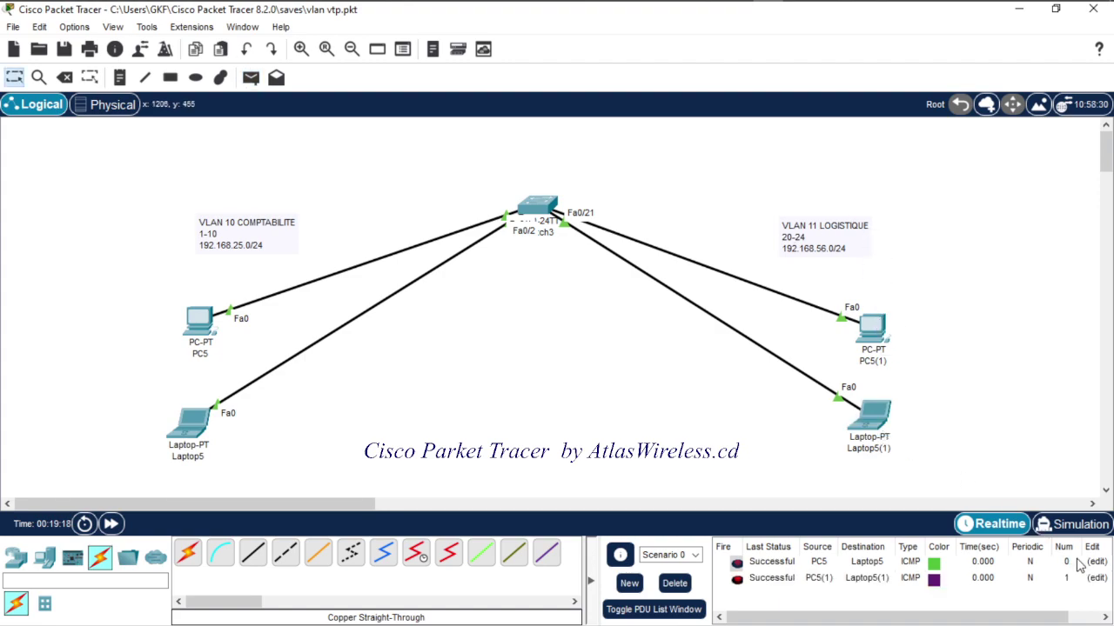
Step: Play the two test PDUs in Simulation mode and return to Realtime mode
{"action": "left_click", "coordinate": [1082, 526]}
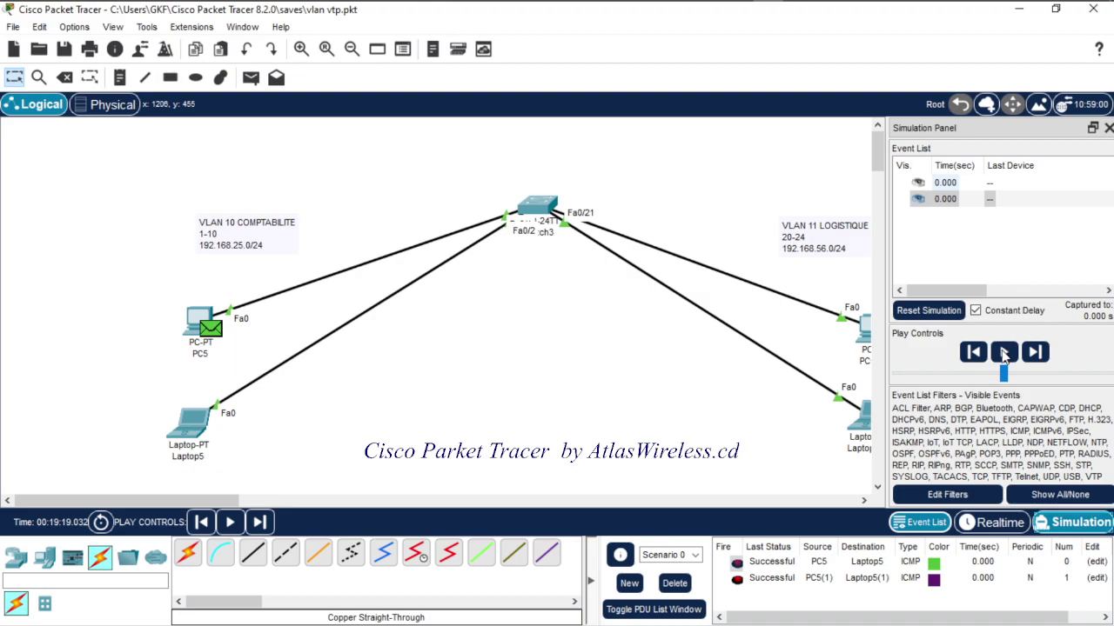
{"action": "left_click", "coordinate": [1004, 353]}
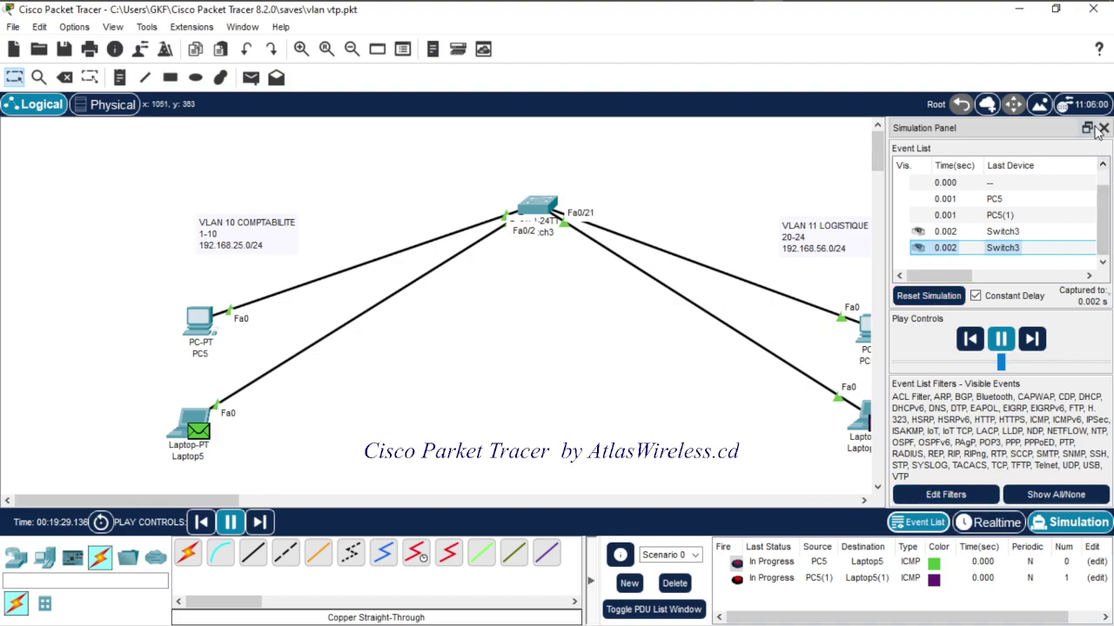
{"action": "left_click", "coordinate": [980, 522]}
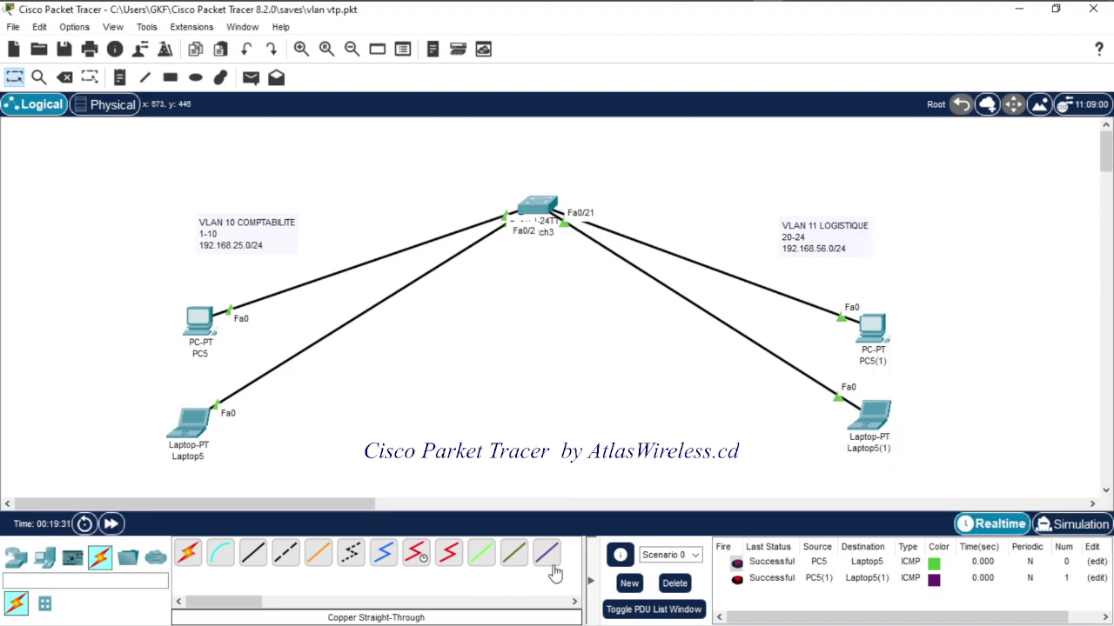
Step: Delete Scenario 0 to clear the two test PDUs
{"action": "left_click", "coordinate": [673, 589]}
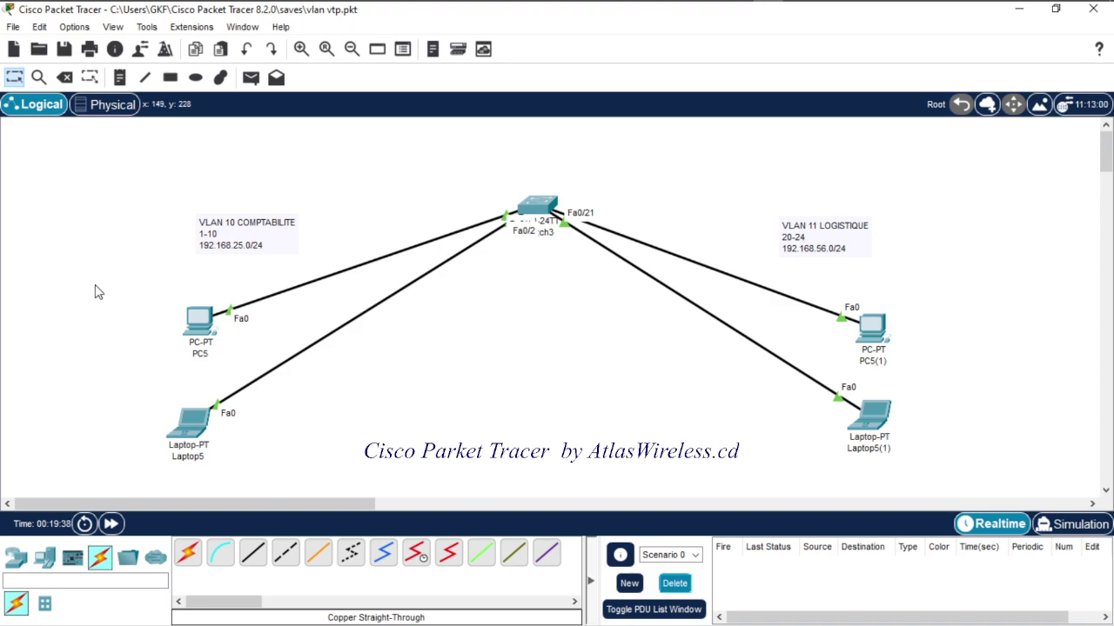
{"action": "left_click_drag", "start_coordinate": [799, 166], "coordinate": [963, 438]}
{"action": "left_click", "coordinate": [621, 392]}
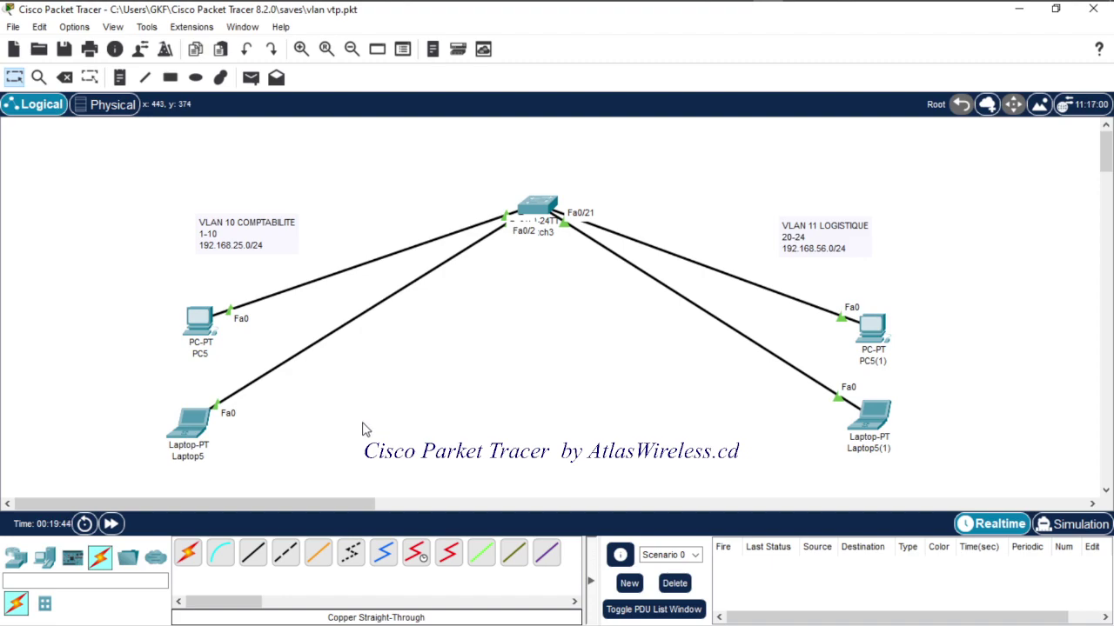
Step: Add a 2811 router to the workspace below the switch, between the two VLAN groups
{"action": "left_click", "coordinate": [15, 557]}
{"action": "left_click_drag", "start_coordinate": [218, 607], "coordinate": [294, 601]}
{"action": "left_click_drag", "start_coordinate": [275, 553], "coordinate": [539, 360]}
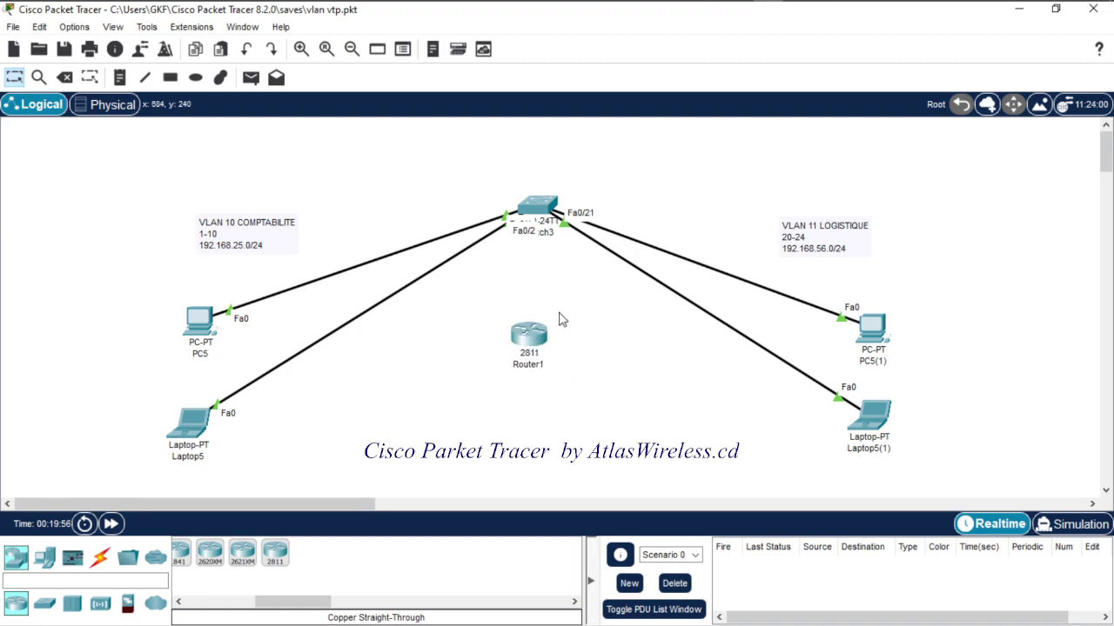
Step: Connect the router's FastEthernet0/0 to the switch's FastEthernet0/4 with a copper straight-through cable and move the router further below the switch
{"action": "left_click", "coordinate": [100, 557]}
{"action": "left_click", "coordinate": [252, 553]}
{"action": "left_click", "coordinate": [538, 331]}
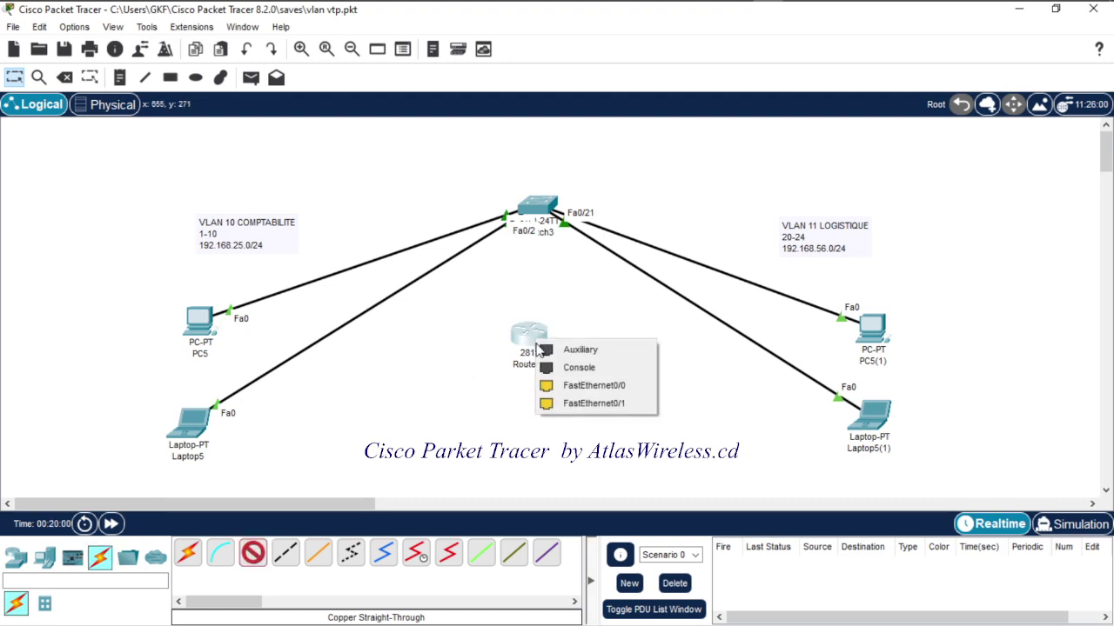
{"action": "left_click", "coordinate": [566, 398]}
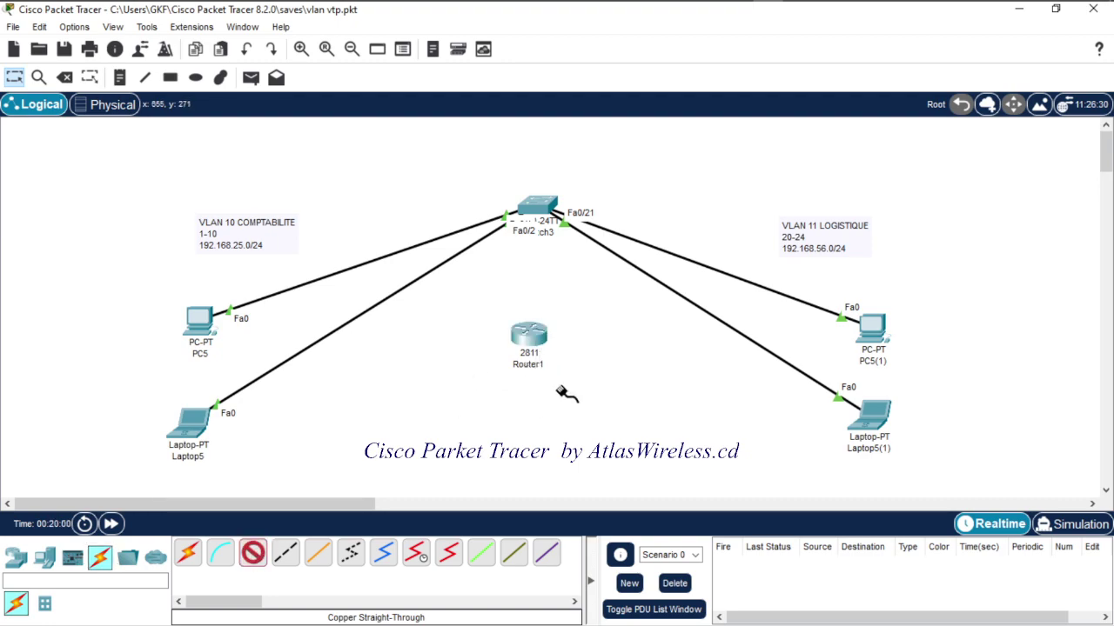
{"action": "left_click", "coordinate": [541, 209]}
{"action": "left_click", "coordinate": [601, 250]}
{"action": "left_click_drag", "start_coordinate": [535, 334], "coordinate": [541, 381]}
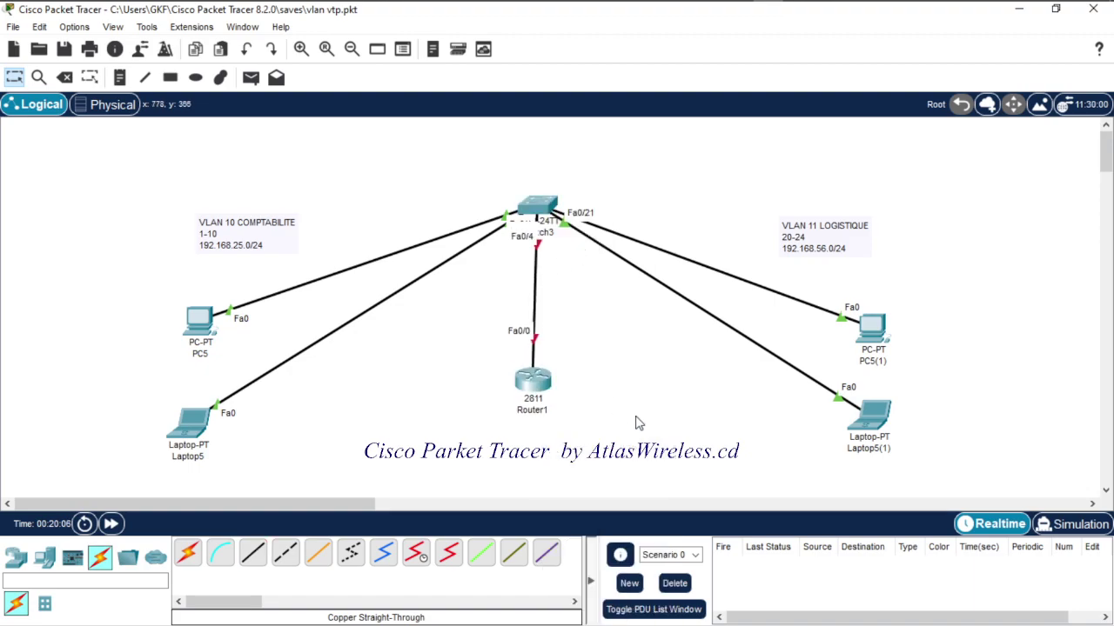
Step: Move the VLAN 10 and VLAN 11 devices with their labels closer to the switch and router
{"action": "left_click_drag", "start_coordinate": [116, 162], "coordinate": [305, 450]}
{"action": "left_click_drag", "start_coordinate": [199, 425], "coordinate": [262, 396]}
{"action": "left_click", "coordinate": [402, 426]}
{"action": "mouse_move", "coordinate": [736, 193]}
{"action": "left_mouse_down"}
{"action": "mouse_move", "coordinate": [925, 427]}
{"action": "mouse_move", "coordinate": [837, 366]}
{"action": "left_mouse_up"}
{"action": "left_click", "coordinate": [638, 418]}
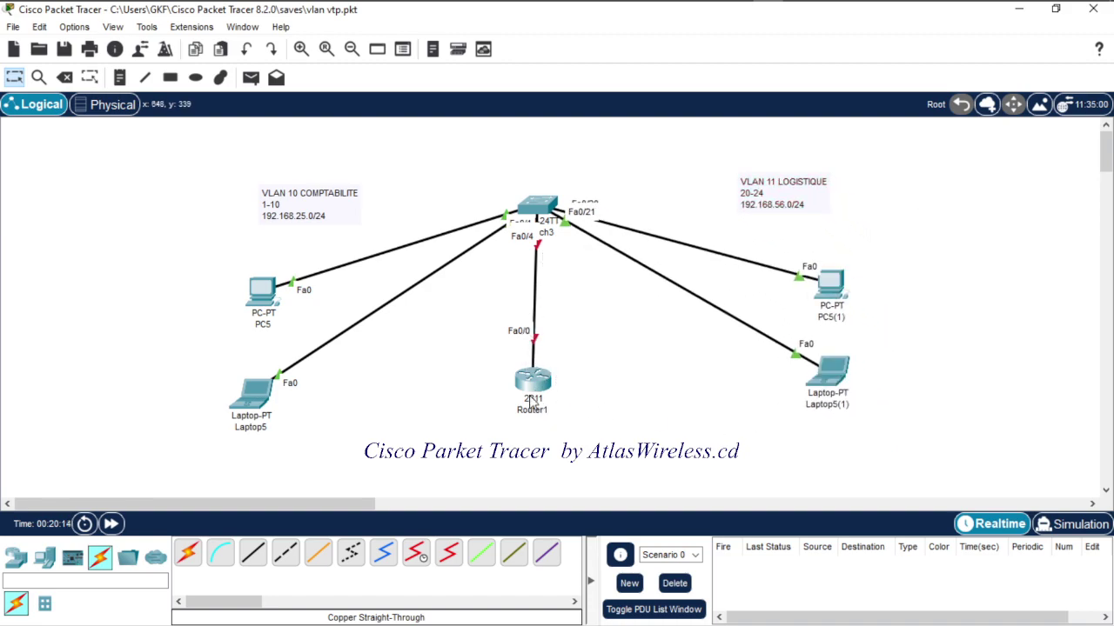
Step: Open the command line of Router1 and answer no to the initial configuration dialog
{"action": "mouse_move", "coordinate": [527, 387]}
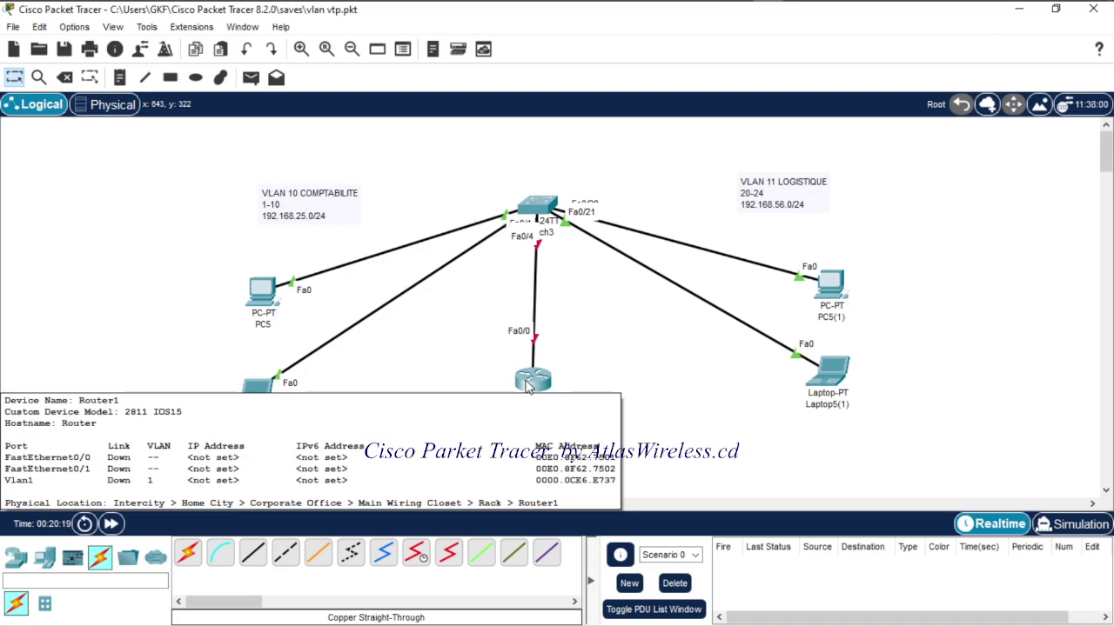
{"action": "left_click", "coordinate": [526, 385]}
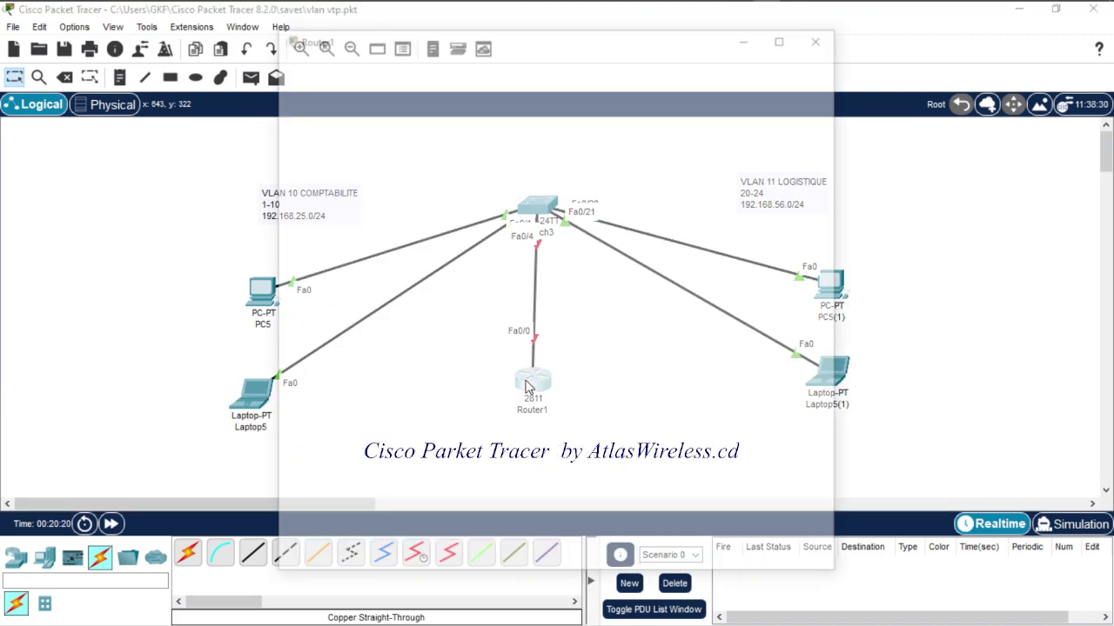
{"action": "left_click_drag", "start_coordinate": [477, 43], "coordinate": [870, 64]}
{"action": "left_click", "coordinate": [790, 87]}
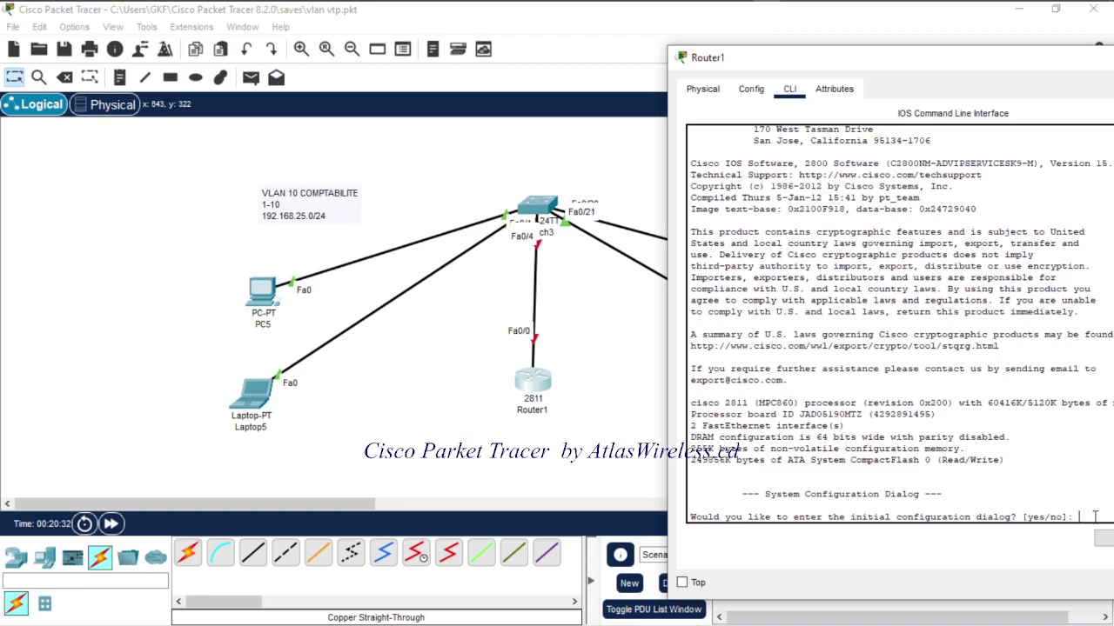
{"action": "type", "text": "no"}
{"action": "key", "text": "Return"}
{"action": "key", "text": "Return"}
{"action": "key", "text": "Return"}
{"action": "key", "text": "Return"}
{"action": "key", "text": "Return"}
{"action": "key", "text": "Return"}
{"action": "key", "text": "Return"}
{"action": "key", "text": "Return"}
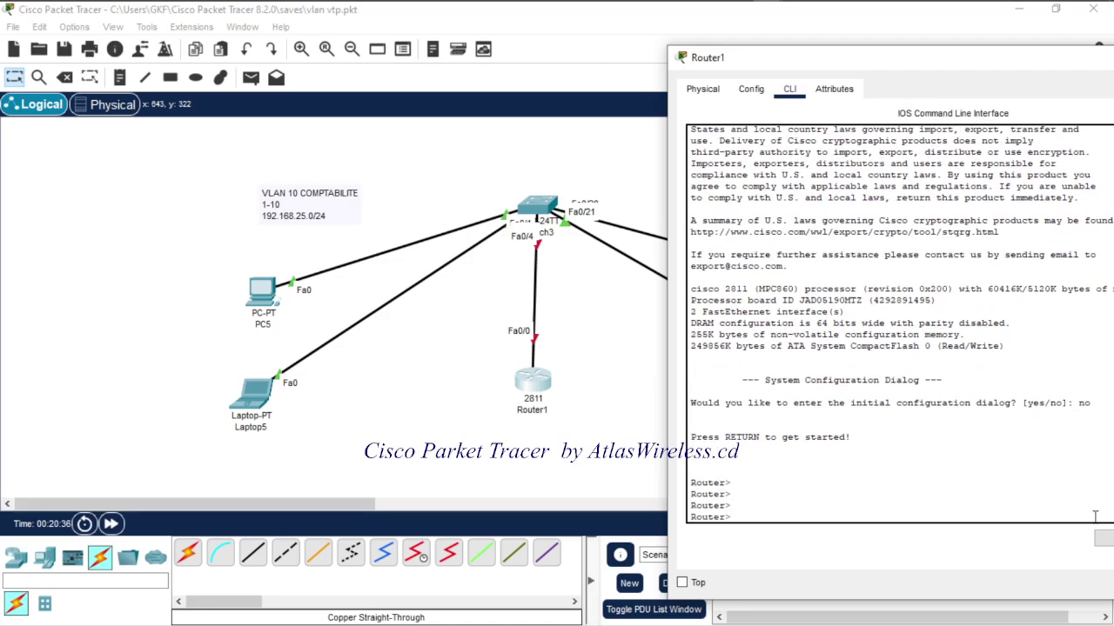
Step: Enter privileged mode with en and global configuration mode with conf t on the router
{"action": "type", "text": "en"}
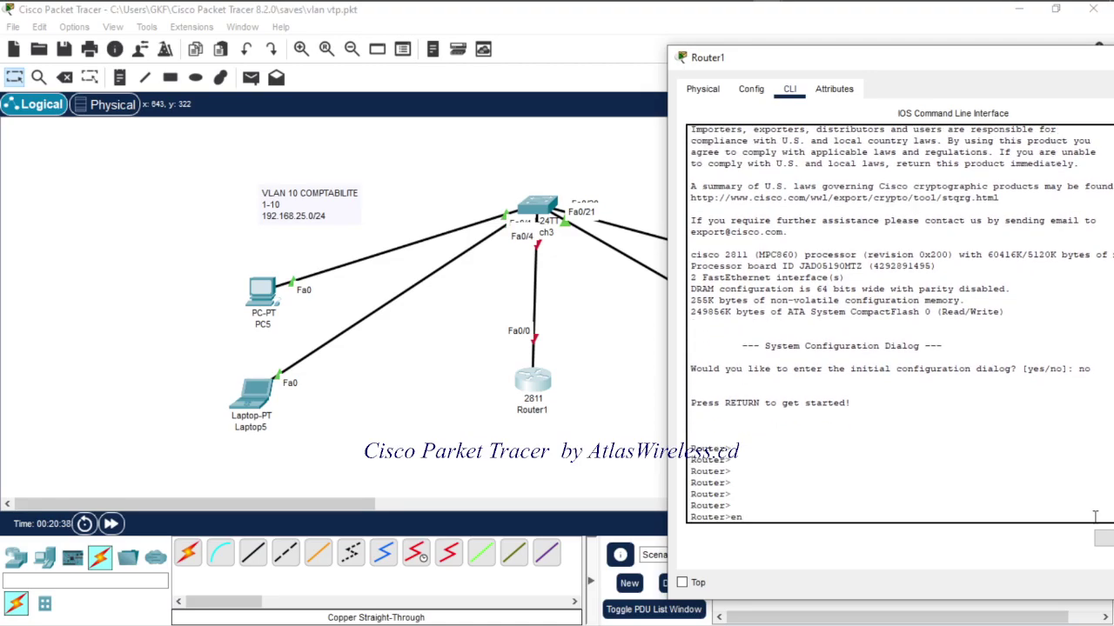
{"action": "key", "text": "Return"}
{"action": "type", "text": "conf t"}
{"action": "key", "text": "Return"}
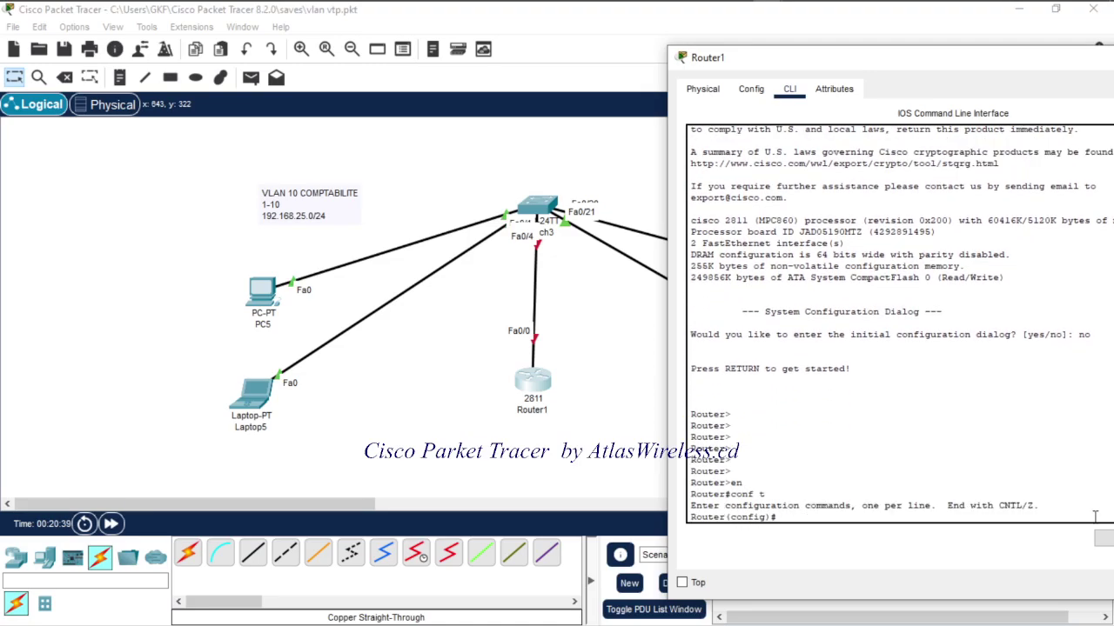
{"action": "key", "text": "Return"}
{"action": "key", "text": "Return"}
{"action": "key", "text": "Return"}
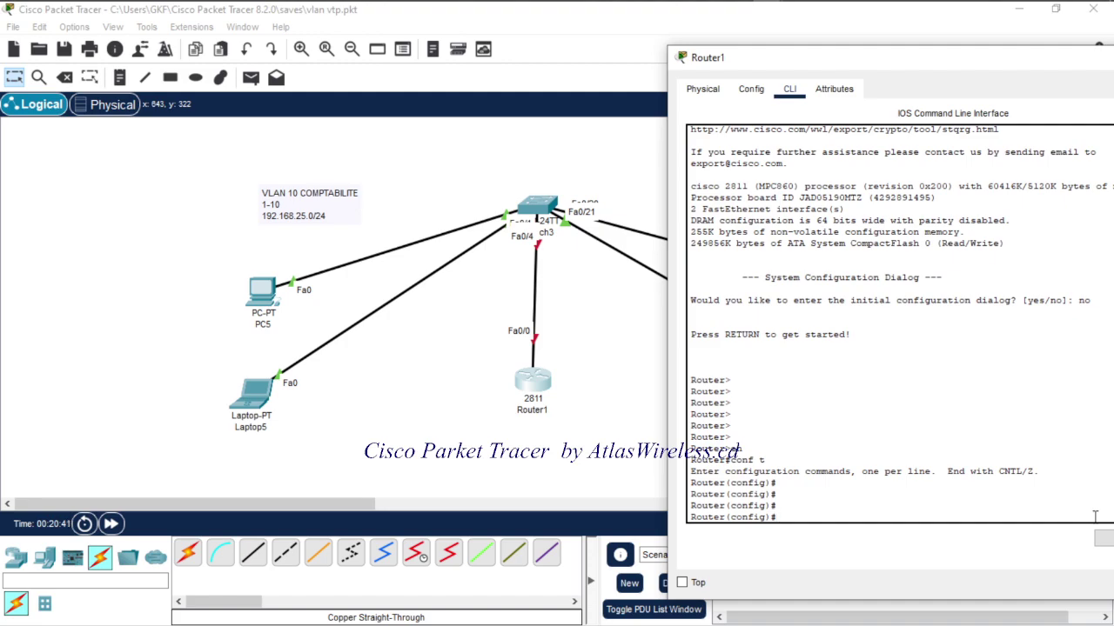
Step: Set the router's hostname to ATLASWIRELESS.CD
{"action": "type", "text": "hostnam"}
{"action": "type", "text": "e ATLASWIRELESS.CD"}
{"action": "key", "text": "Return"}
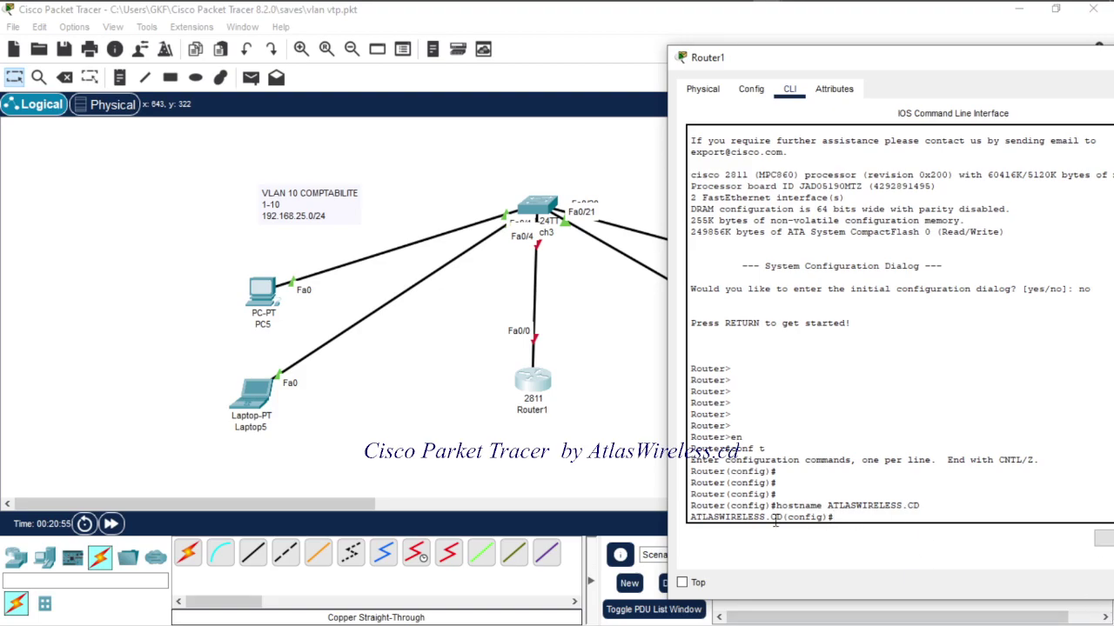
{"action": "left_click_drag", "start_coordinate": [781, 519], "coordinate": [684, 520]}
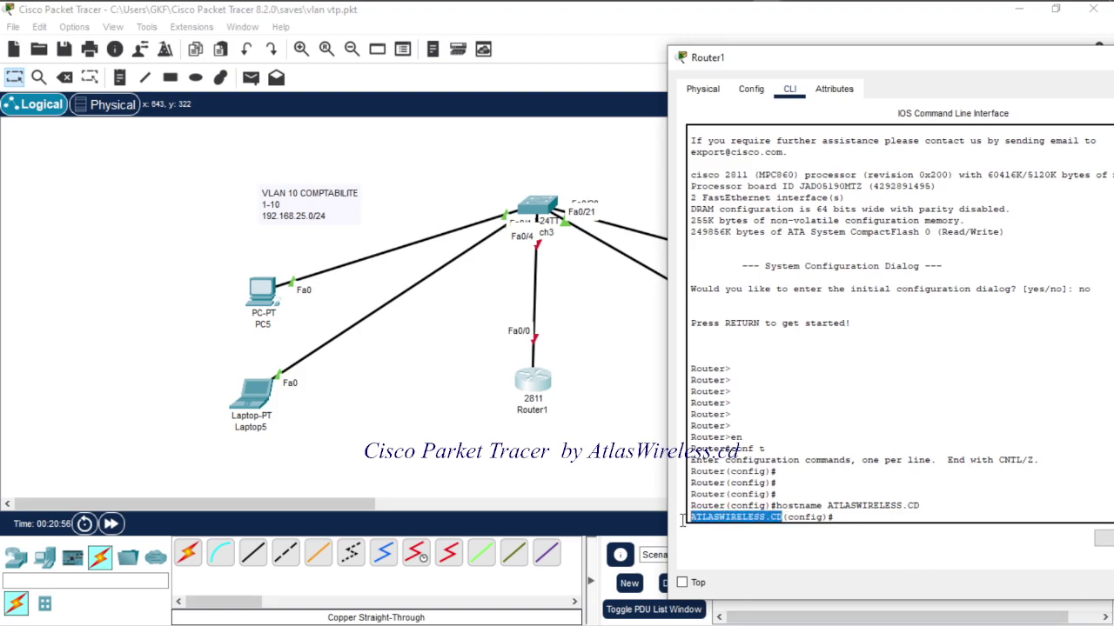
{"action": "left_click", "coordinate": [886, 522]}
{"action": "key", "text": "Return"}
{"action": "key", "text": "Return"}
{"action": "key", "text": "Return"}
{"action": "key", "text": "Return"}
{"action": "key", "text": "Return"}
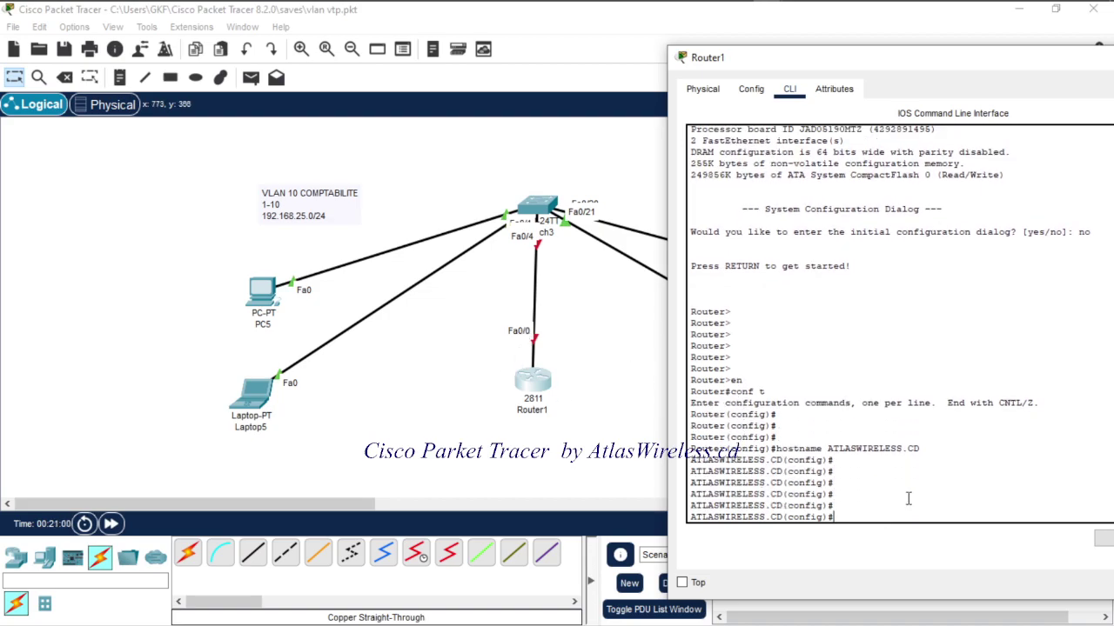
Step: Enter the configuration of interface fa0/0 and enable it with no sh
{"action": "type", "text": "int fa0/0"}
{"action": "key", "text": "Return"}
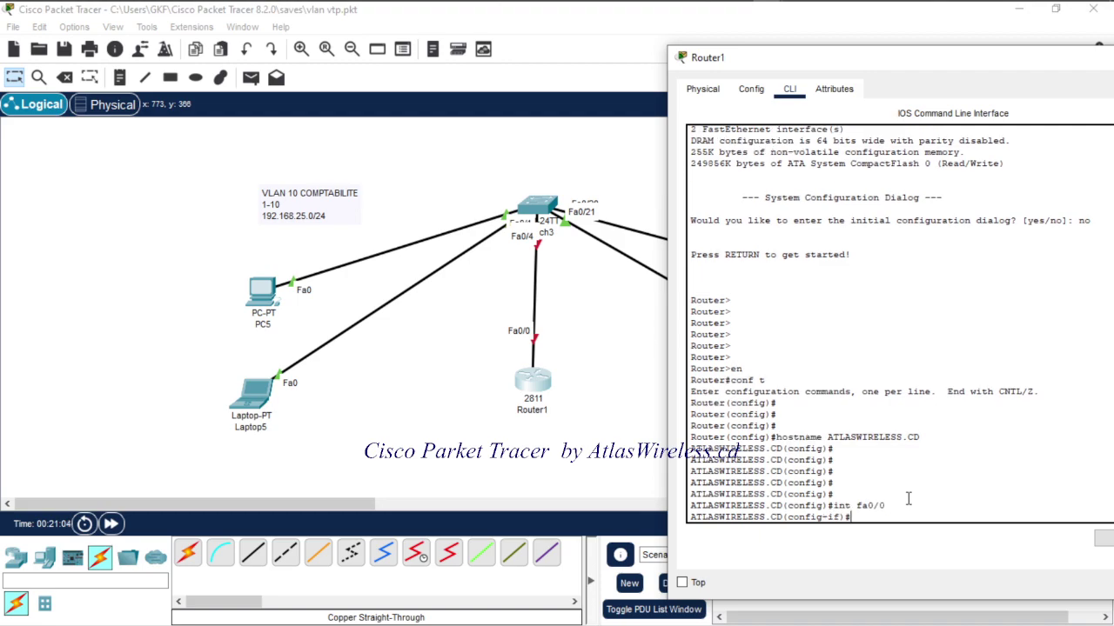
{"action": "type", "text": "no sh"}
{"action": "key", "text": "Return"}
{"action": "key", "text": "Return"}
{"action": "key", "text": "Return"}
{"action": "key", "text": "Return"}
{"action": "key", "text": "Return"}
{"action": "key", "text": "Return"}
{"action": "key", "text": "Return"}
{"action": "key", "text": "Return"}
{"action": "key", "text": "Return"}
{"action": "key", "text": "Return"}
{"action": "key", "text": "Return"}
{"action": "key", "text": "Return"}
{"action": "key", "text": "Return"}
{"action": "key", "text": "Return"}
{"action": "key", "text": "Return"}
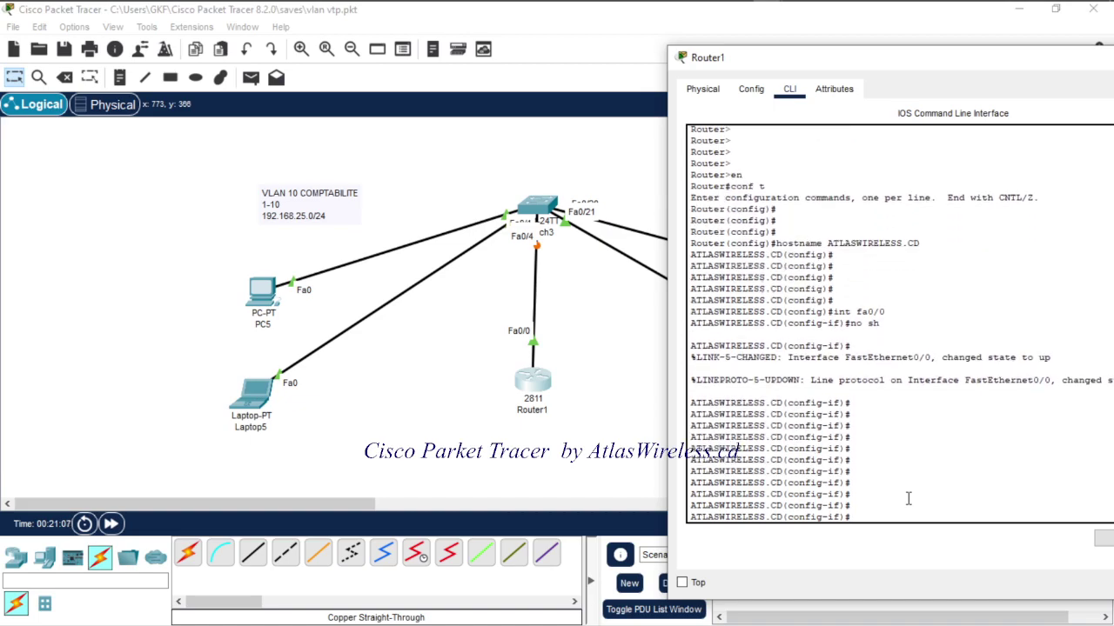
{"action": "key", "text": "Return"}
{"action": "key", "text": "Return"}
{"action": "key", "text": "Return"}
{"action": "key", "text": "Return"}
{"action": "key", "text": "Return"}
{"action": "key", "text": "Return"}
{"action": "key", "text": "Return"}
{"action": "key", "text": "Return"}
{"action": "key", "text": "Return"}
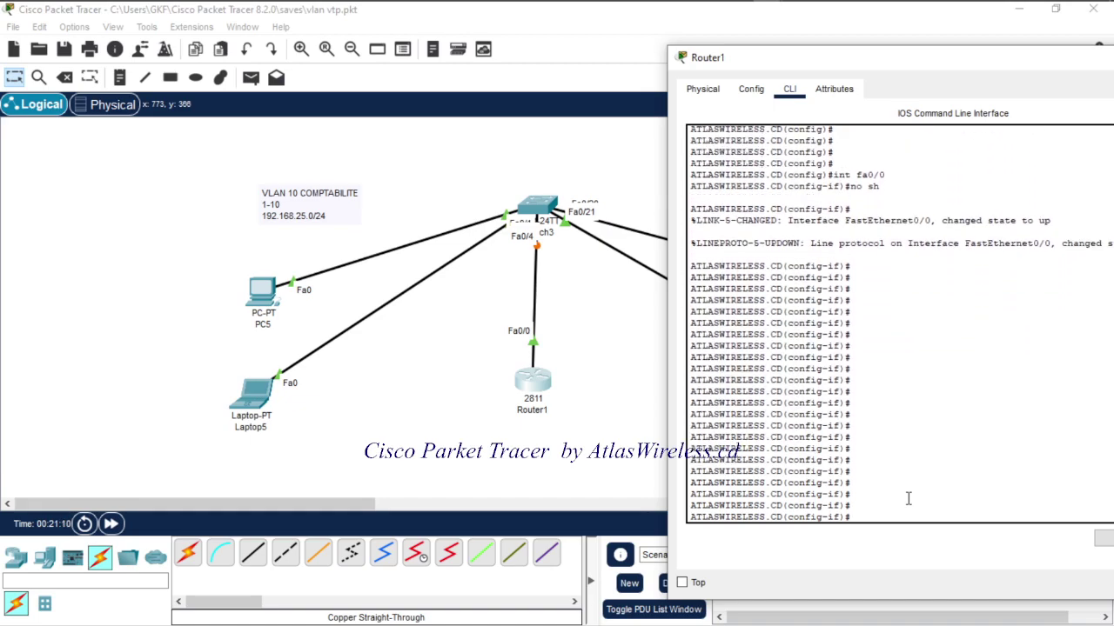
Step: Create the subinterface fa0/0.10 on the router for VLAN 10, checking the VLAN labels in the topology
{"action": "key", "text": "Up"}
{"action": "key", "text": "Up"}
{"action": "left_click_drag", "start_coordinate": [872, 517], "coordinate": [907, 518]}
{"action": "left_click", "coordinate": [451, 197]}
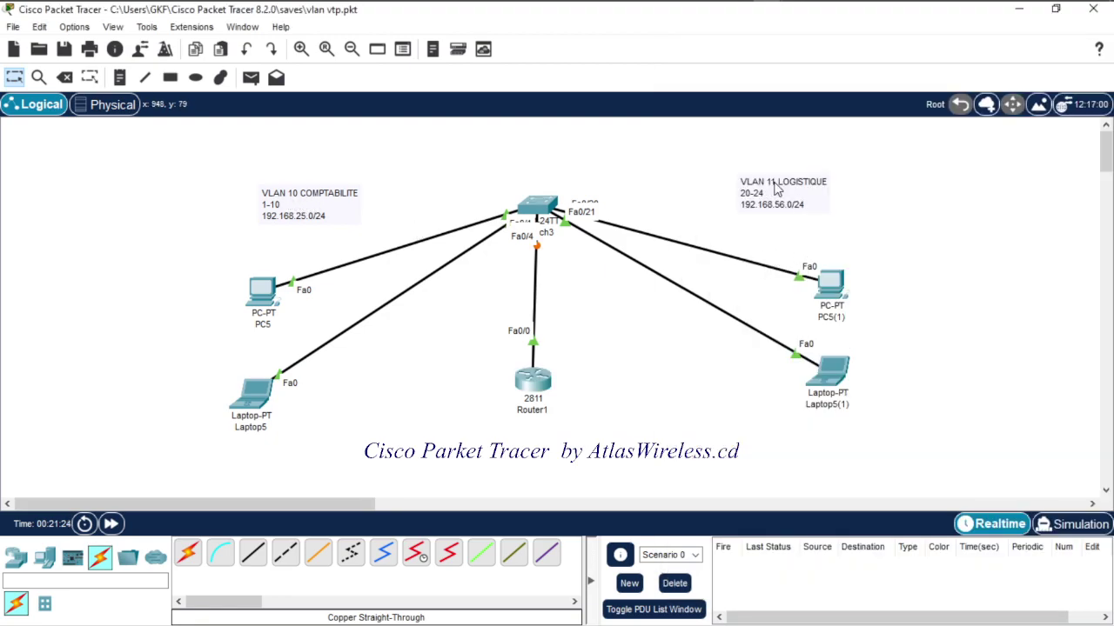
{"action": "left_click", "coordinate": [541, 382]}
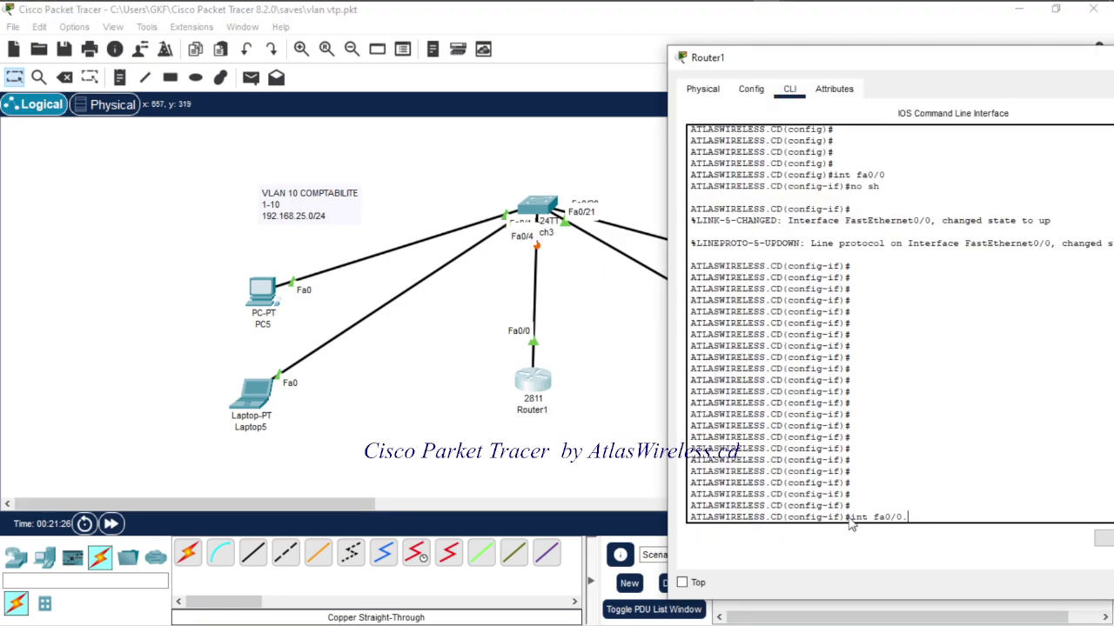
{"action": "key", "text": "Return"}
{"action": "key", "text": "Return"}
{"action": "key", "text": "Return"}
{"action": "key", "text": "Return"}
{"action": "key", "text": "Return"}
{"action": "key", "text": "Return"}
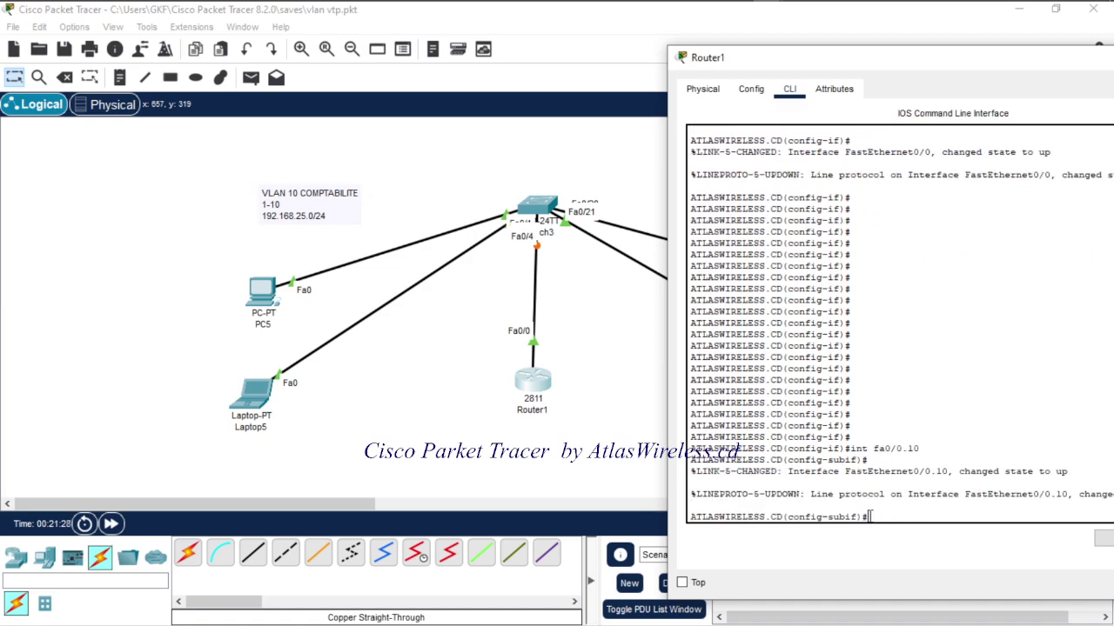
Step: Set the encapsulation of subinterface fa0/0.10 to dot1Q with VLAN ID 10
{"action": "type", "text": "en"}
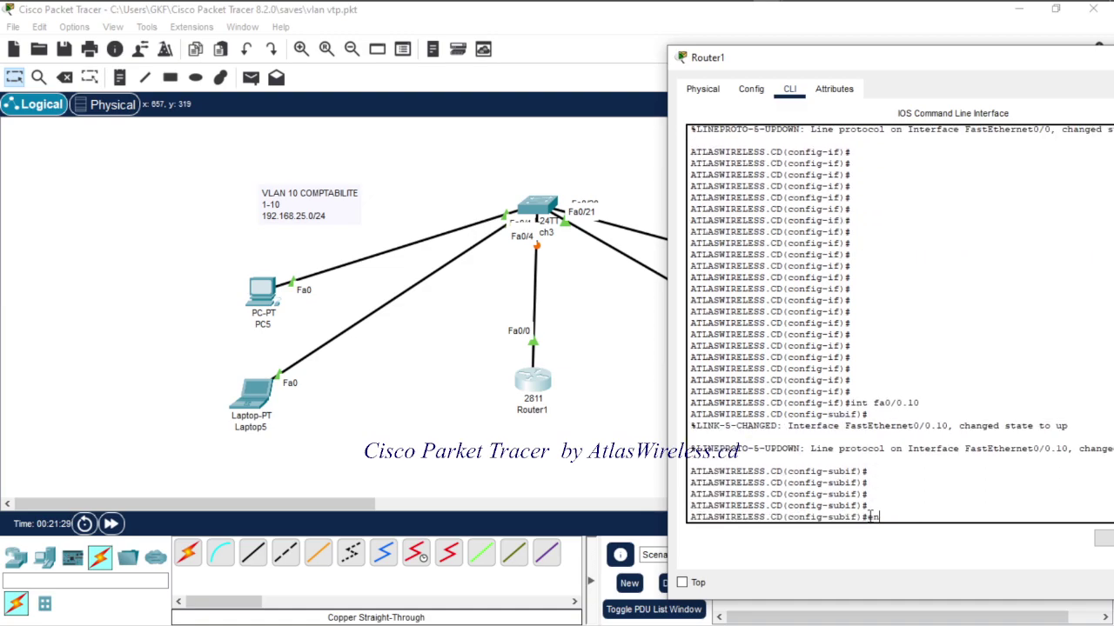
{"action": "key", "text": "Tab"}
{"action": "type", "text": "do"}
{"action": "key", "text": "Tab"}
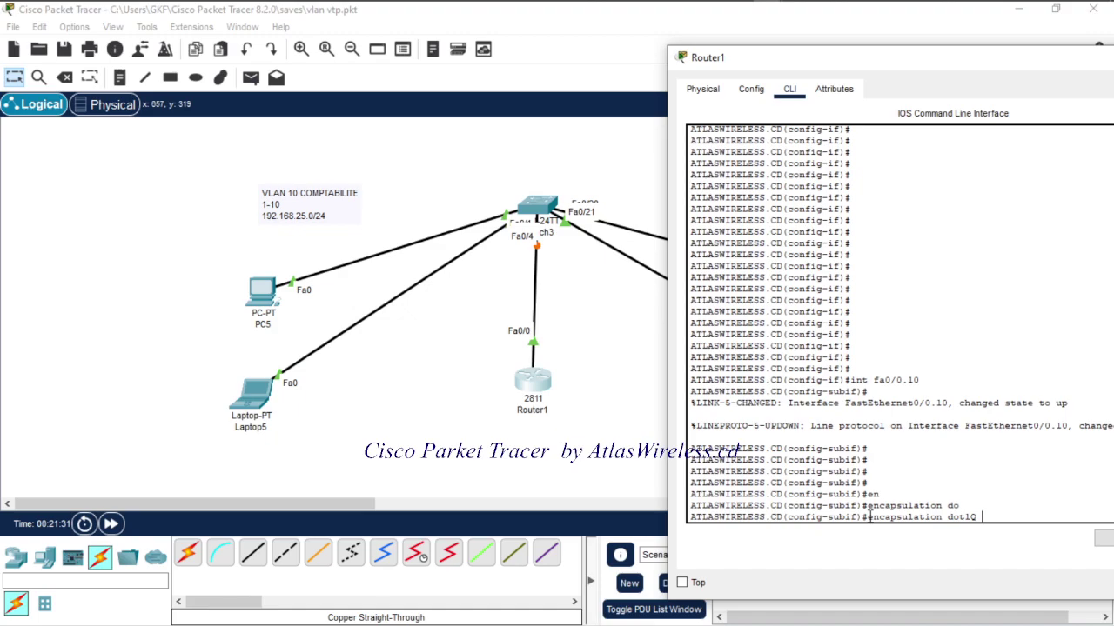
{"action": "type", "text": "10"}
{"action": "key", "text": "Return"}
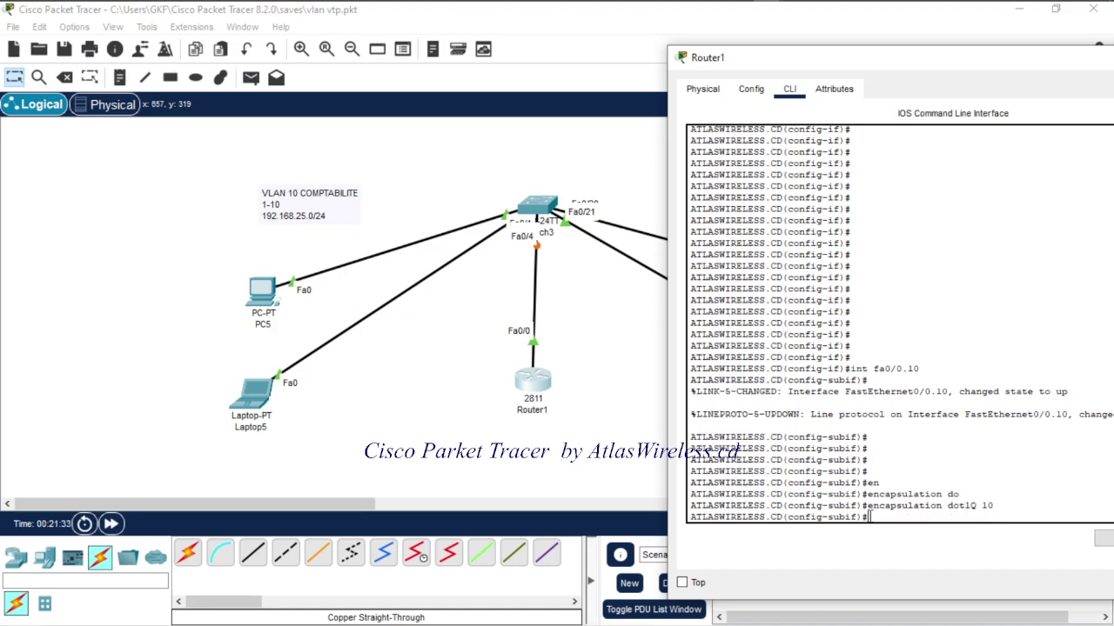
Step: Assign the IP address 192.168.25.1 with mask 255.255.255.0 to subinterface fa0/0.10
{"action": "key", "text": "Return"}
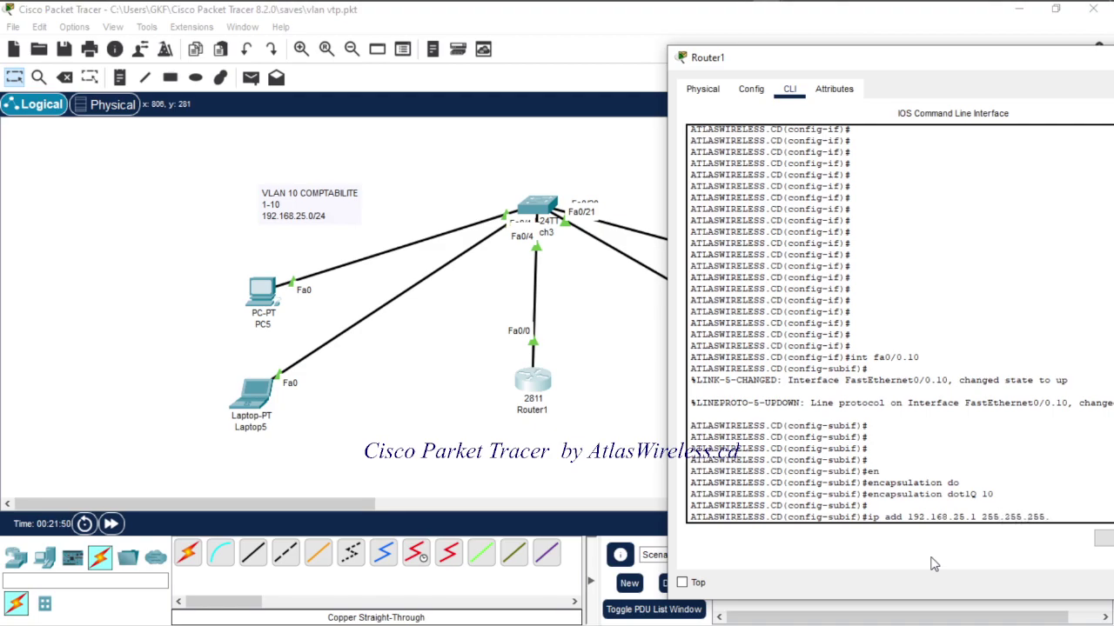
{"action": "key", "text": "Return"}
{"action": "key", "text": "Return"}
{"action": "key", "text": "Return"}
{"action": "key", "text": "Return"}
{"action": "key", "text": "Return"}
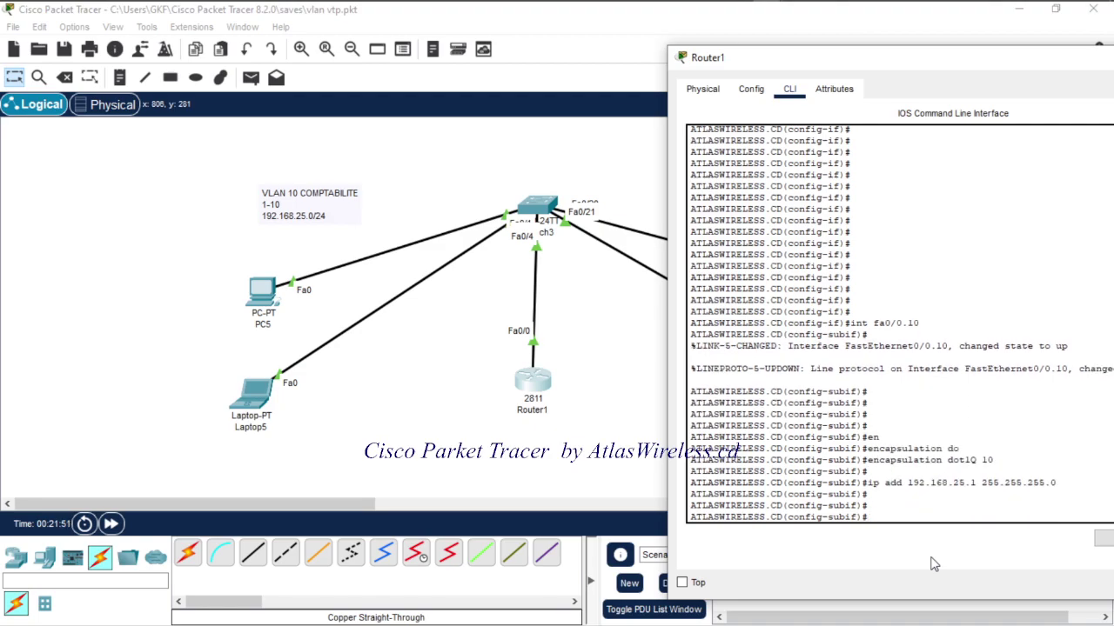
Step: Create the subinterface fa0/0.11 on the router for VLAN 11
{"action": "key", "text": "Up"}
{"action": "key", "text": "Up"}
{"action": "key", "text": "Up"}
{"action": "key", "text": "Up"}
{"action": "key", "text": "Up"}
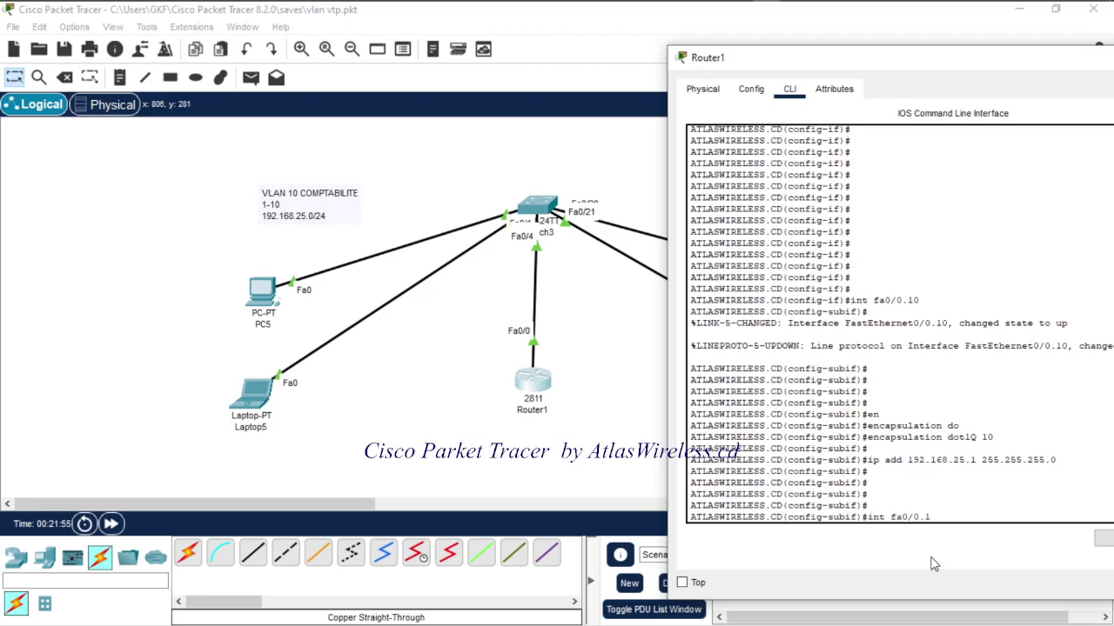
{"action": "left_click_drag", "start_coordinate": [877, 61], "coordinate": [802, 53]}
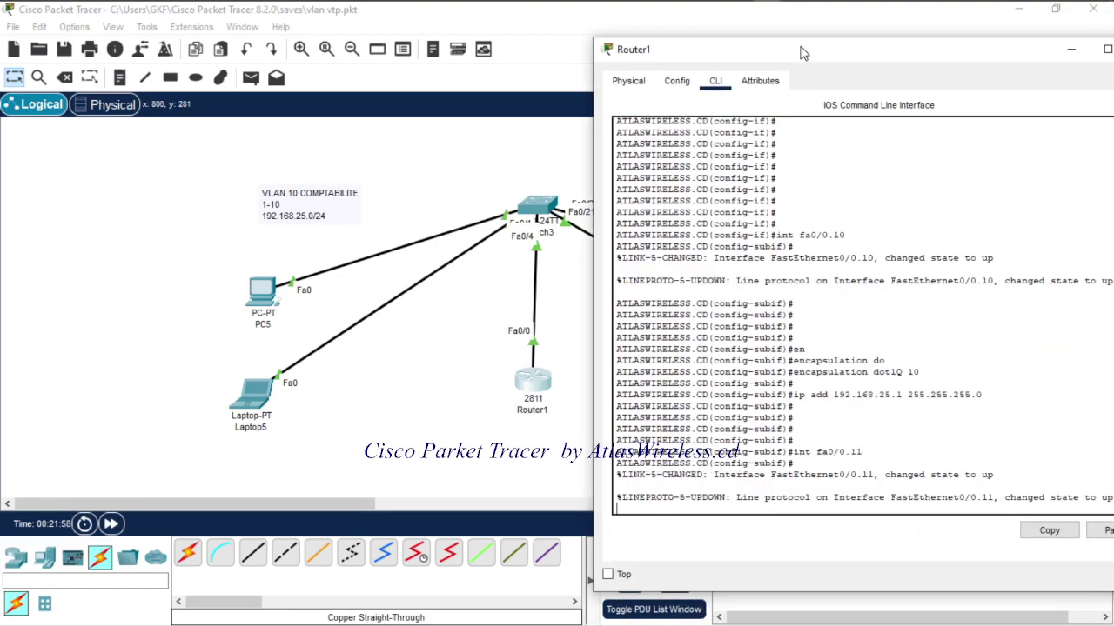
{"action": "key", "text": "Return"}
{"action": "key", "text": "Return"}
Step: Set the encapsulation of subinterface fa0/0.11 to dot1Q with VLAN ID 11
{"action": "type", "text": "en"}
{"action": "key", "text": "Tab"}
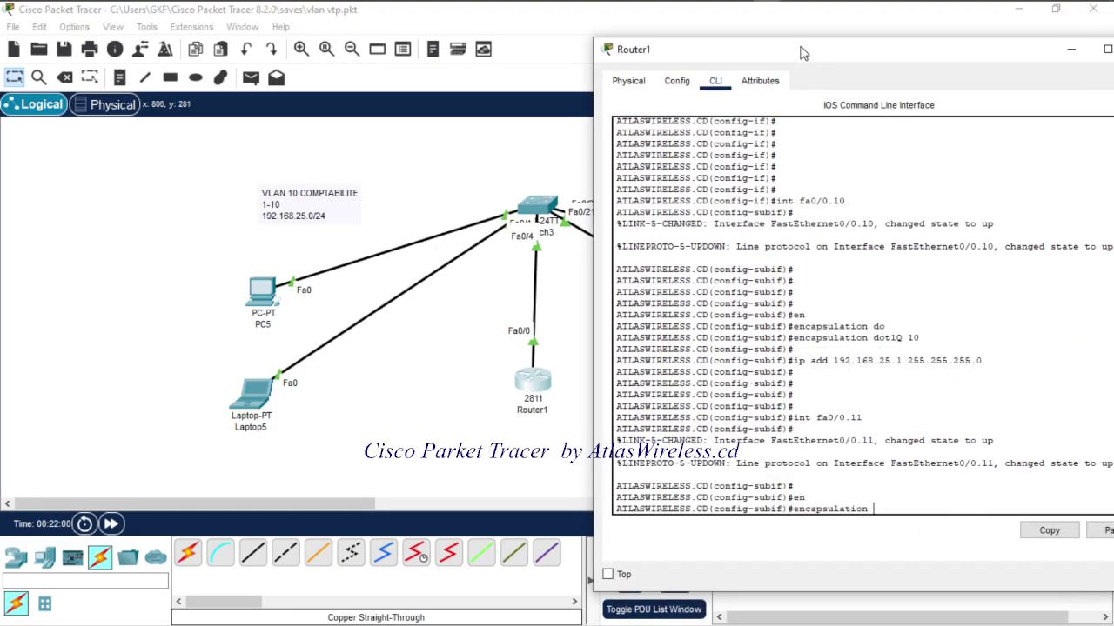
{"action": "type", "text": "do"}
{"action": "key", "text": "Tab"}
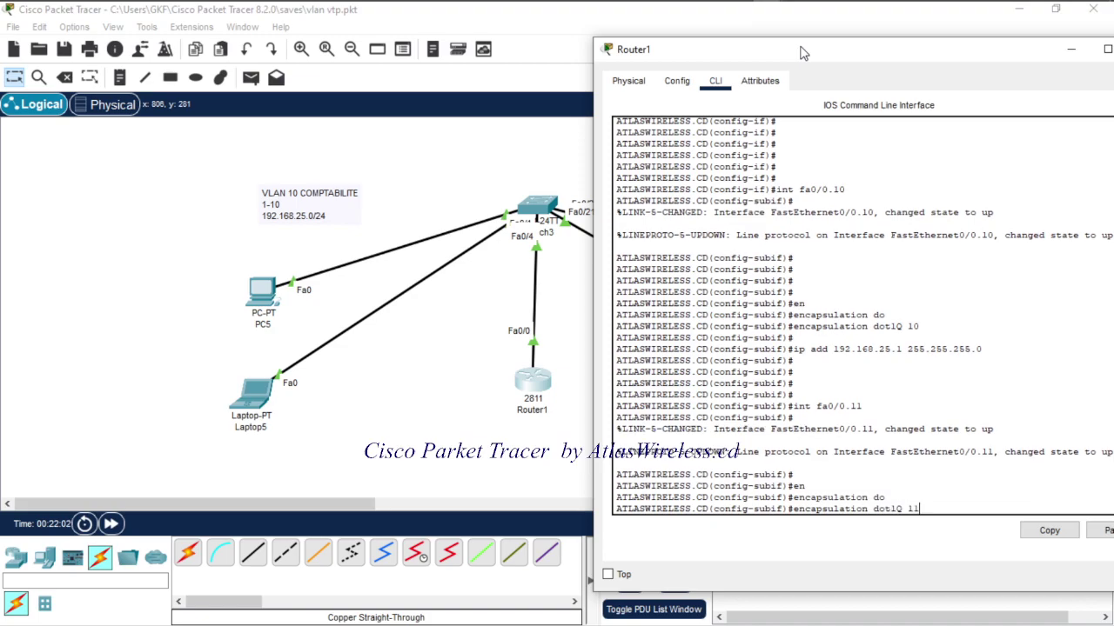
{"action": "key", "text": "Return"}
{"action": "type", "text": "ip add "}
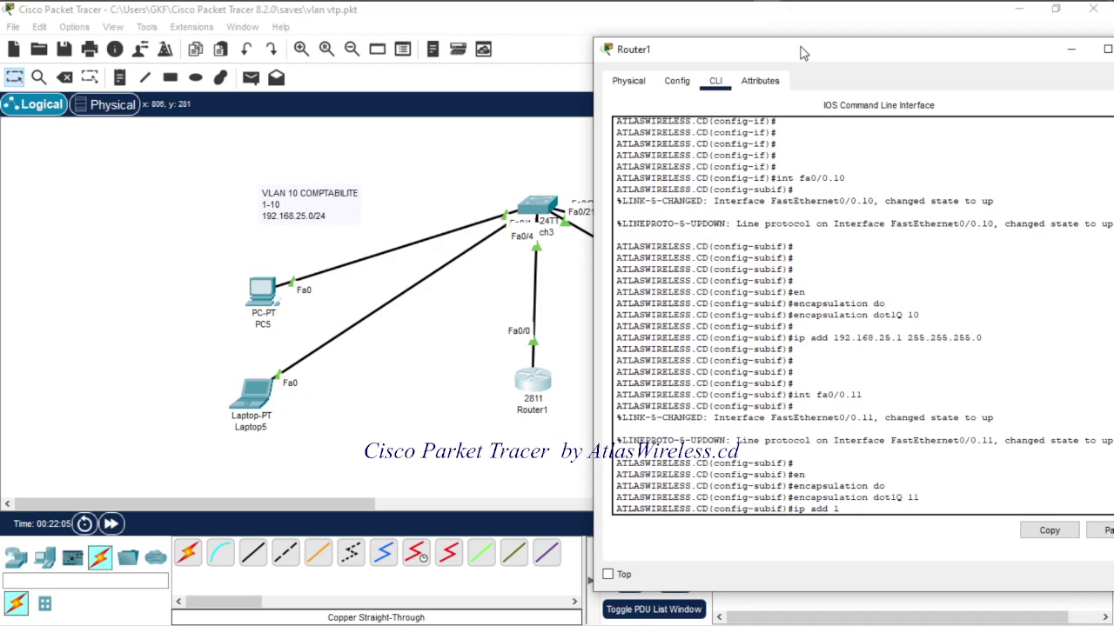
{"action": "type", "text": "192.168."}
{"action": "left_click_drag", "start_coordinate": [820, 52], "coordinate": [803, 112]}
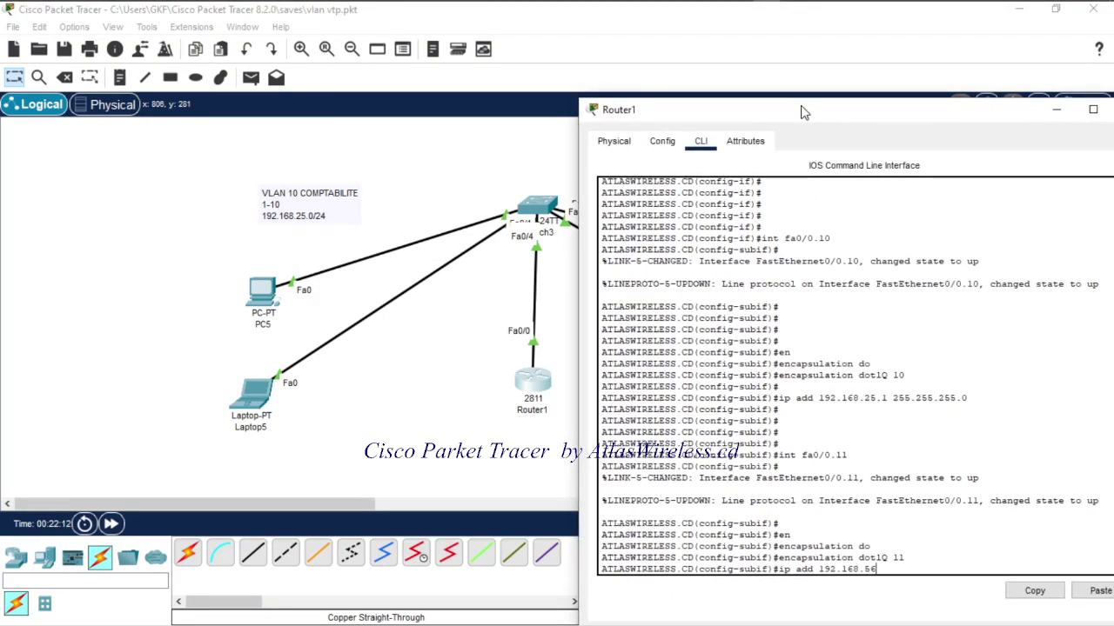
{"action": "type", "text": "55 255"}
{"action": "key", "text": "Return"}
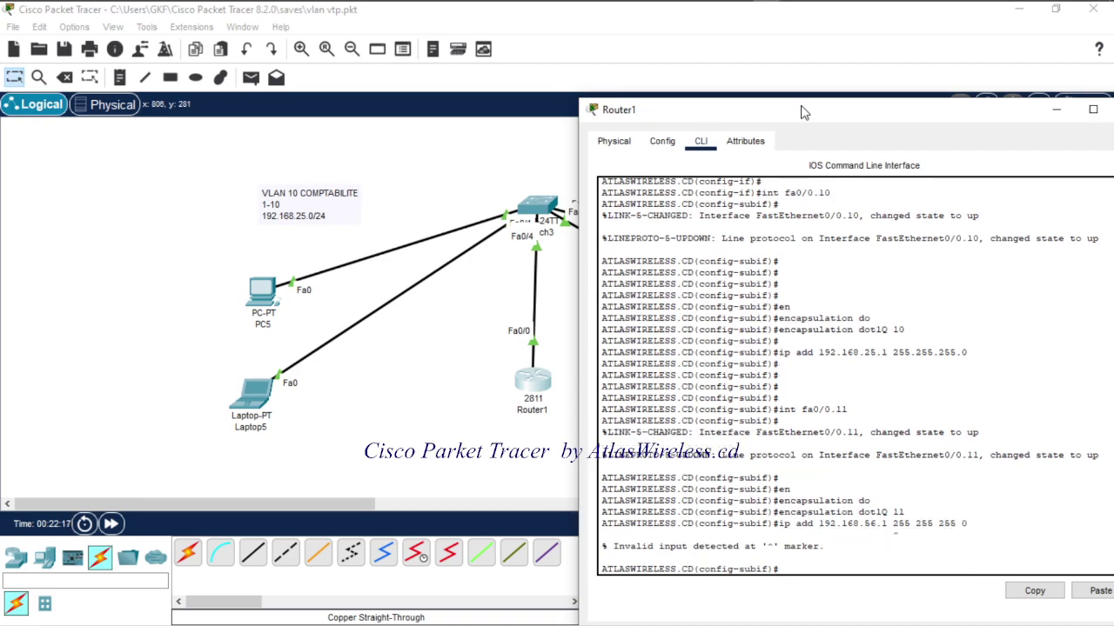
Step: Correct the mask in the last address command to 255.255.255.0 for subinterface fa0/0.11 and close the router's window
{"action": "key", "text": "Up"}
{"action": "key", "text": "Left"}
{"action": "key", "text": "BackSpace"}
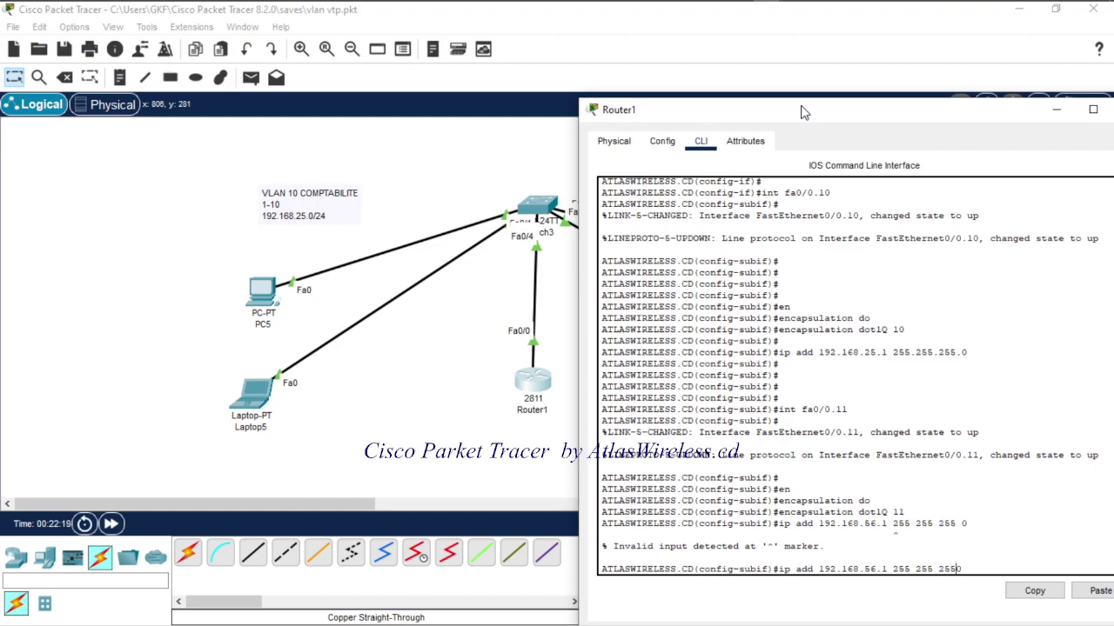
{"action": "key", "text": "Left"}
{"action": "key", "text": "Left"}
{"action": "key", "text": "Left"}
{"action": "key", "text": "BackSpace"}
{"action": "type", "text": "."}
{"action": "key", "text": "Left"}
{"action": "key", "text": "BackSpace"}
{"action": "key", "text": "BackSpace"}
{"action": "type", "text": "5."}
{"action": "key", "text": "Return"}
{"action": "key", "text": "Return"}
{"action": "key", "text": "Return"}
{"action": "key", "text": "Return"}
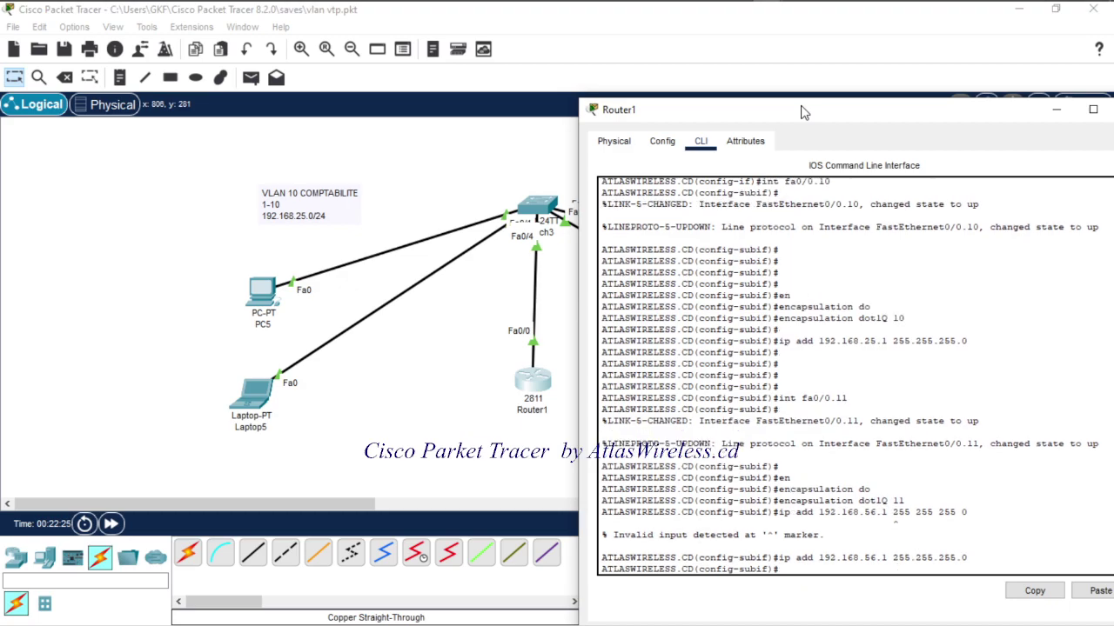
{"action": "key", "text": "Return"}
{"action": "key", "text": "Return"}
{"action": "key", "text": "Return"}
{"action": "key", "text": "Return"}
{"action": "key", "text": "Return"}
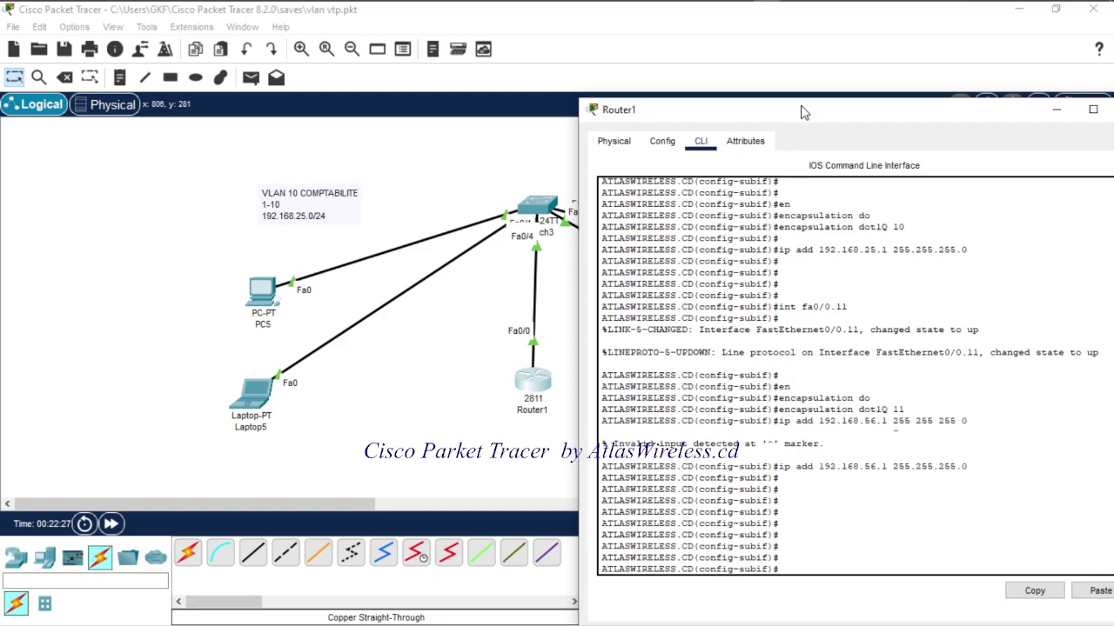
{"action": "left_click_drag", "start_coordinate": [804, 113], "coordinate": [663, 143]}
{"action": "left_click_drag", "start_coordinate": [852, 148], "coordinate": [827, 75]}
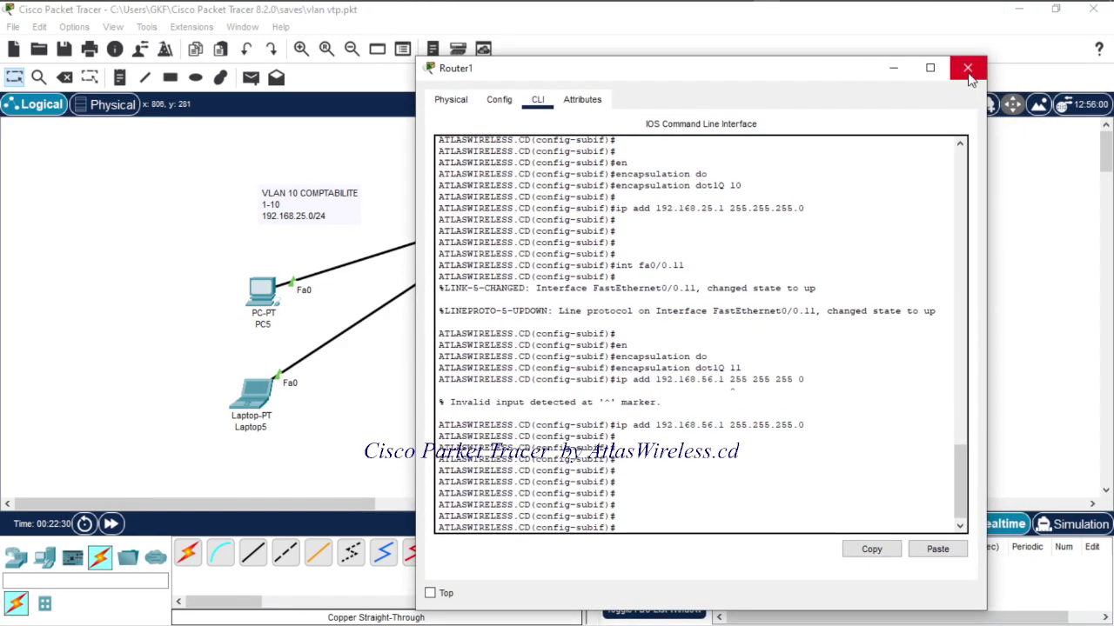
{"action": "left_click", "coordinate": [967, 69]}
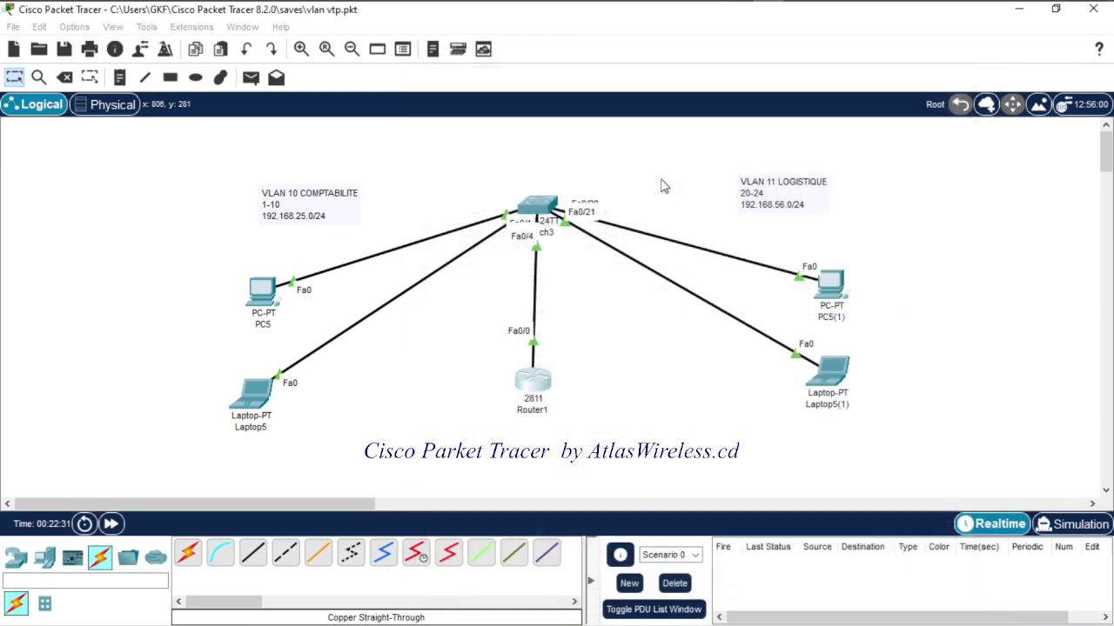
Step: Open the command line of Switch3, keeping the topology visible beside it, and start the session
{"action": "left_click", "coordinate": [541, 213]}
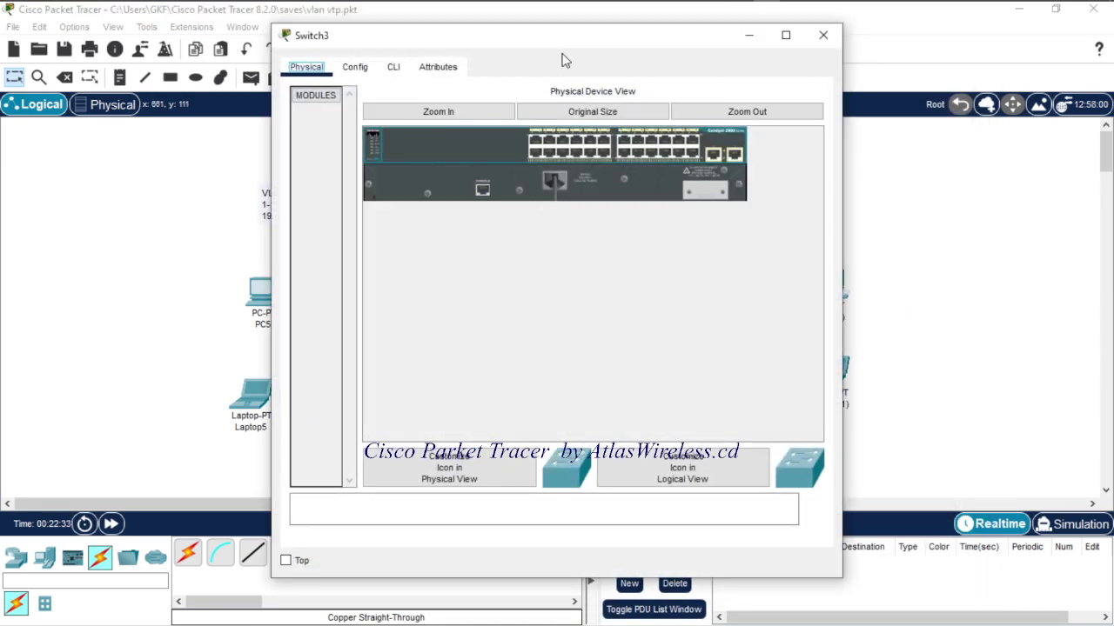
{"action": "left_click_drag", "start_coordinate": [556, 45], "coordinate": [965, 52]}
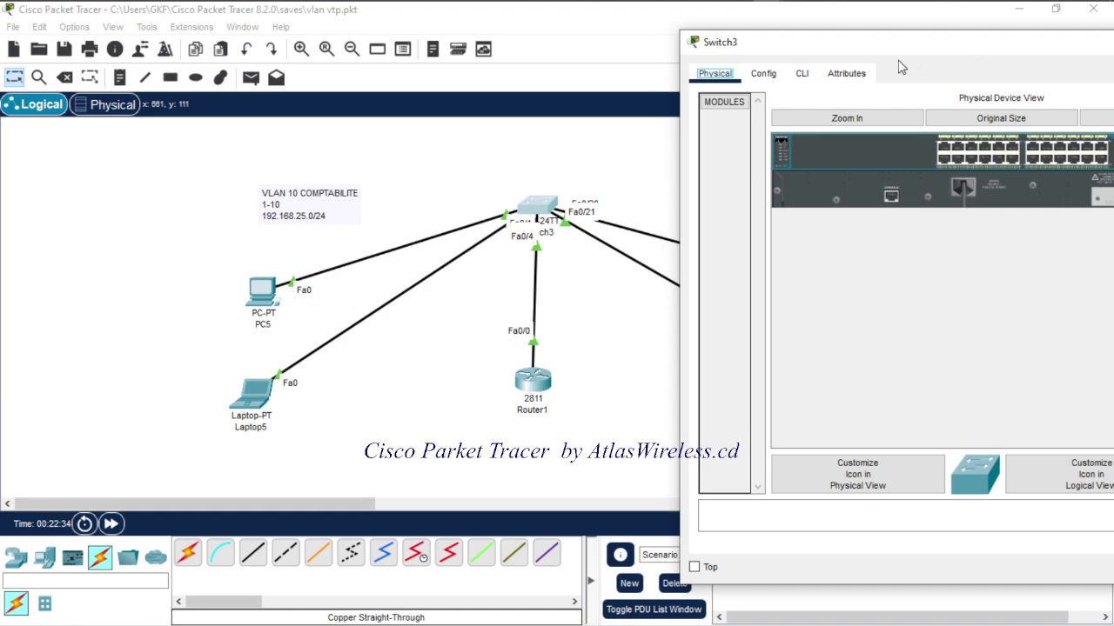
{"action": "left_click", "coordinate": [801, 73]}
{"action": "key", "text": "Return"}
{"action": "key", "text": "Return"}
{"action": "key", "text": "Return"}
{"action": "key", "text": "Return"}
{"action": "key", "text": "Return"}
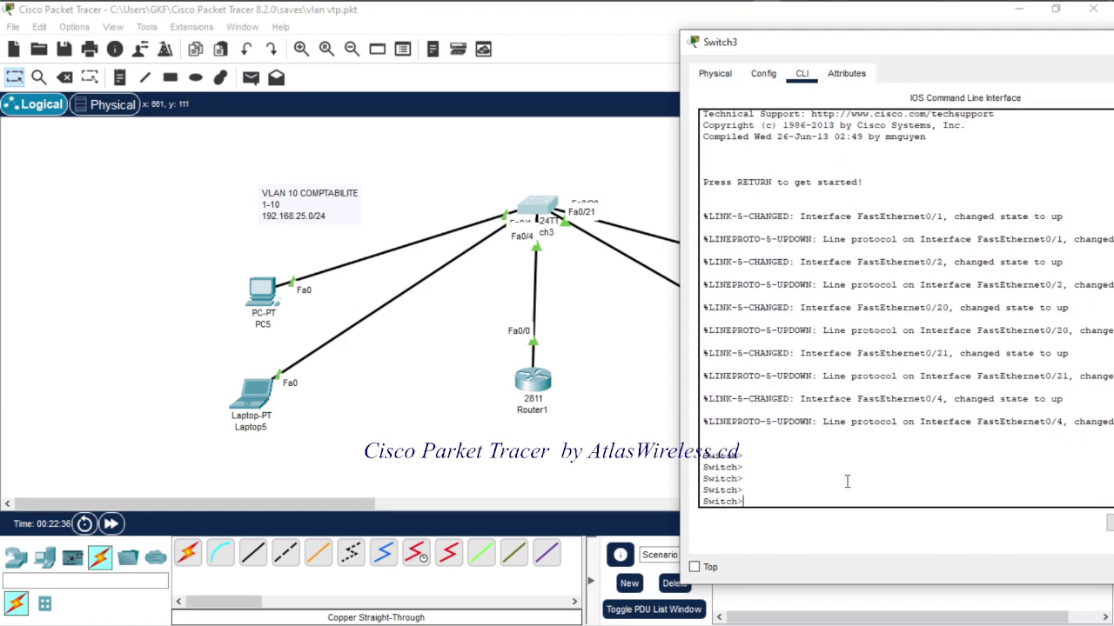
Step: Enter privileged mode with en and global configuration mode with conf t on Switch3
{"action": "type", "text": "en"}
{"action": "key", "text": "Return"}
{"action": "key", "text": "Return"}
{"action": "key", "text": "Return"}
{"action": "key", "text": "Return"}
{"action": "key", "text": "Return"}
{"action": "type", "text": "conf t"}
{"action": "key", "text": "Return"}
{"action": "key", "text": "Return"}
{"action": "key", "text": "Return"}
{"action": "key", "text": "Return"}
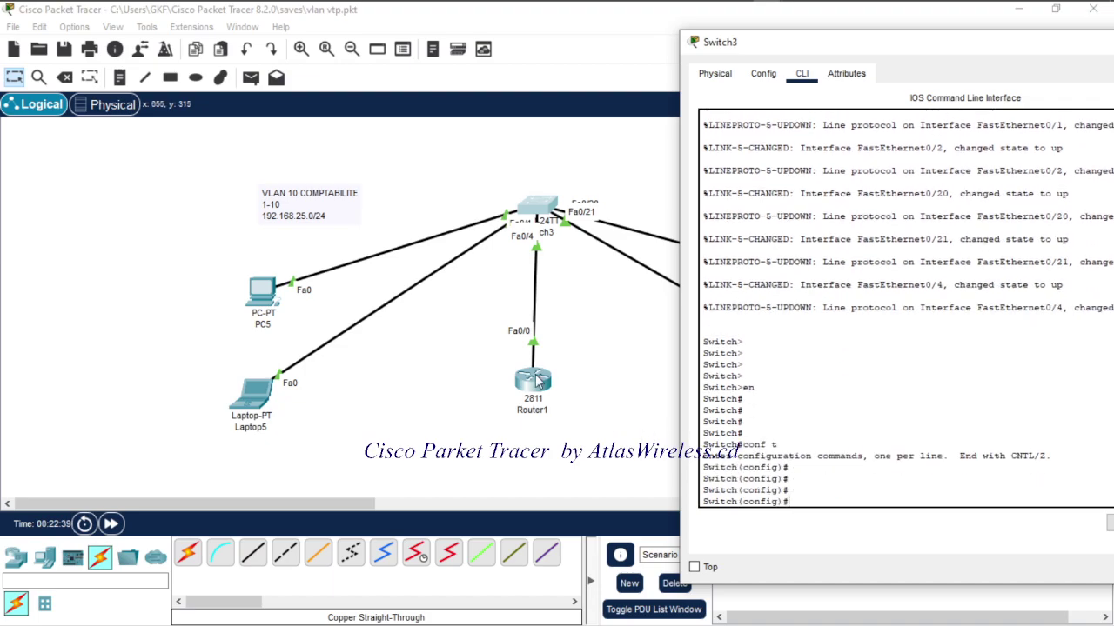
Step: Move Router1 slightly closer to Switch3 to read the link's port label and enter the switch's configuration of interface fa0/4
{"action": "left_click", "coordinate": [537, 380]}
{"action": "left_click_drag", "start_coordinate": [537, 381], "coordinate": [546, 359]}
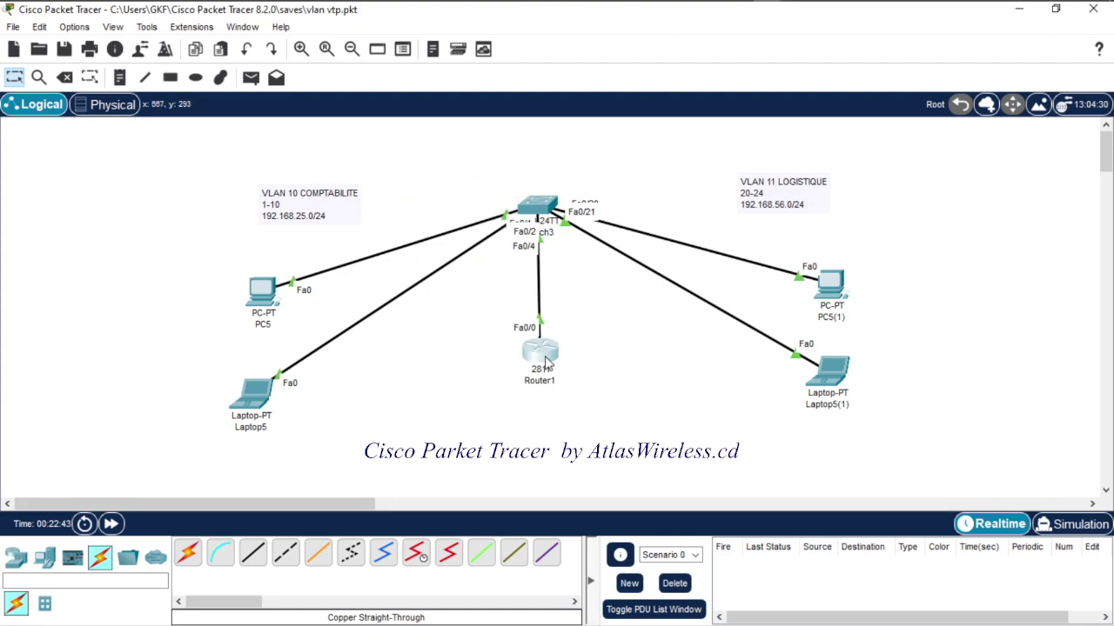
{"action": "left_click", "coordinate": [544, 219]}
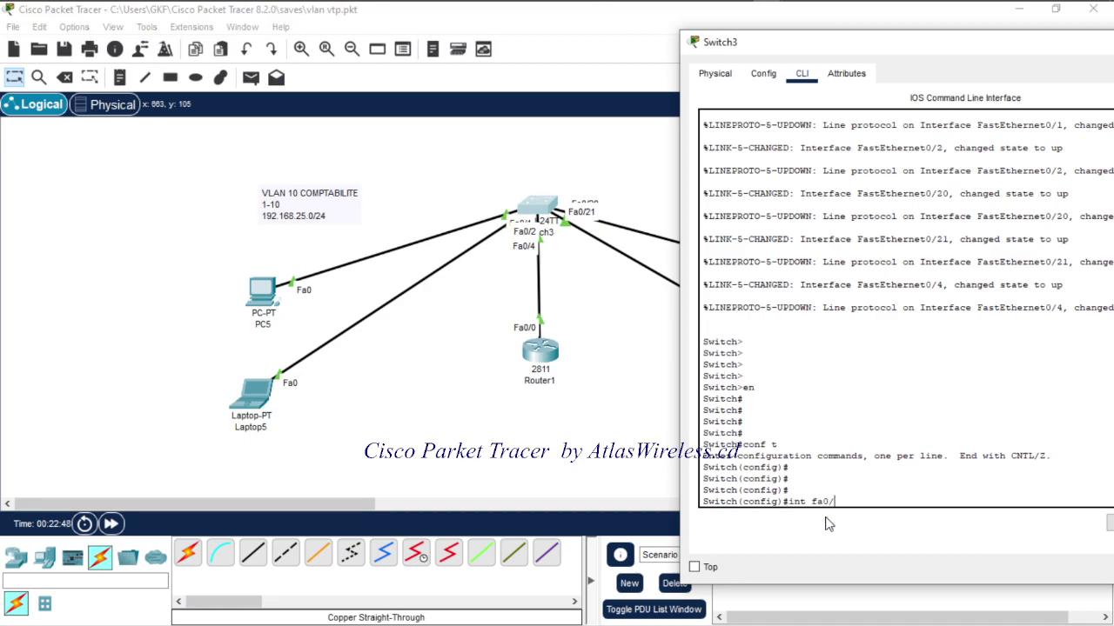
{"action": "type", "text": "4"}
{"action": "key", "text": "Return"}
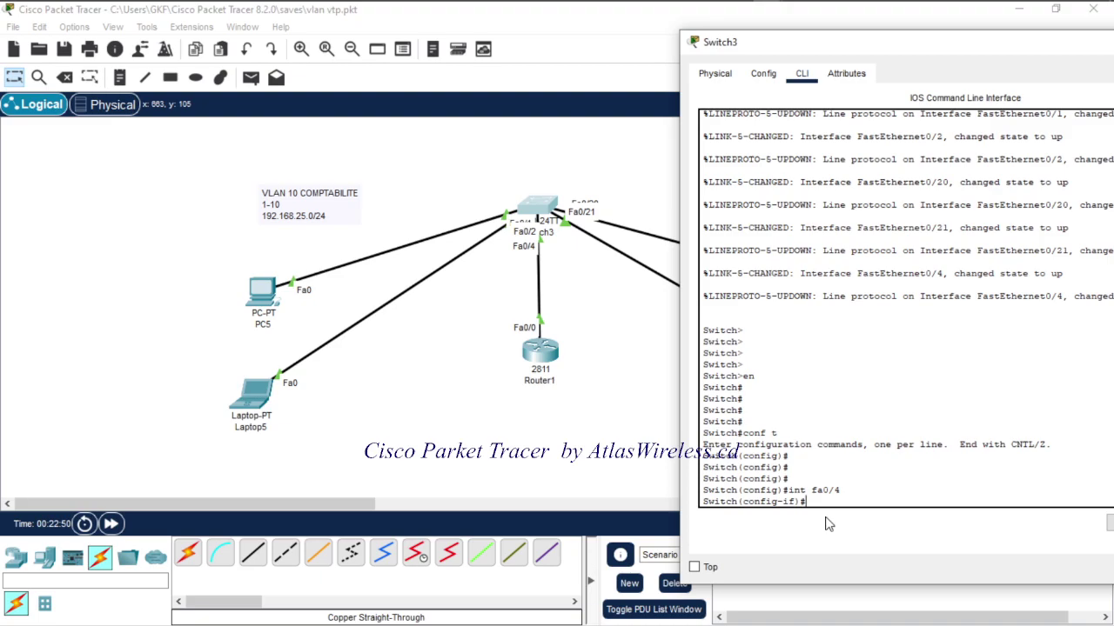
Step: Set the router-facing port fa0/4 on Switch3 to trunk mode with switchport mode trunk
{"action": "type", "text": "sw"}
{"action": "key", "text": "Tab"}
{"action": "type", "text": "m"}
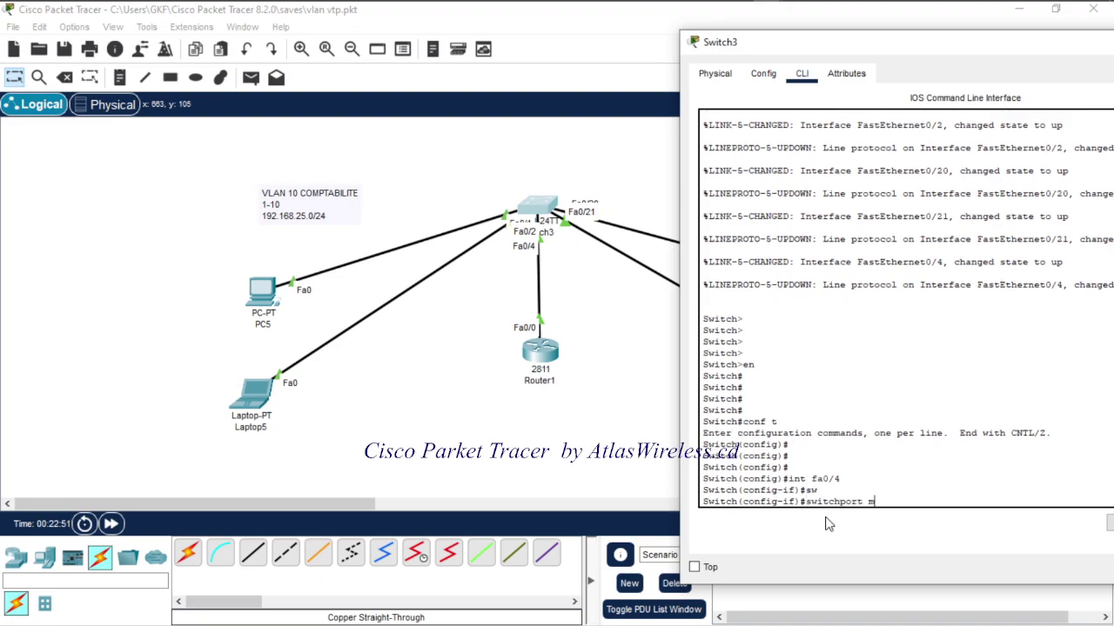
{"action": "type", "text": "o"}
{"action": "key", "text": "Tab"}
{"action": "type", "text": "tr"}
{"action": "key", "text": "Tab"}
{"action": "key", "text": "Return"}
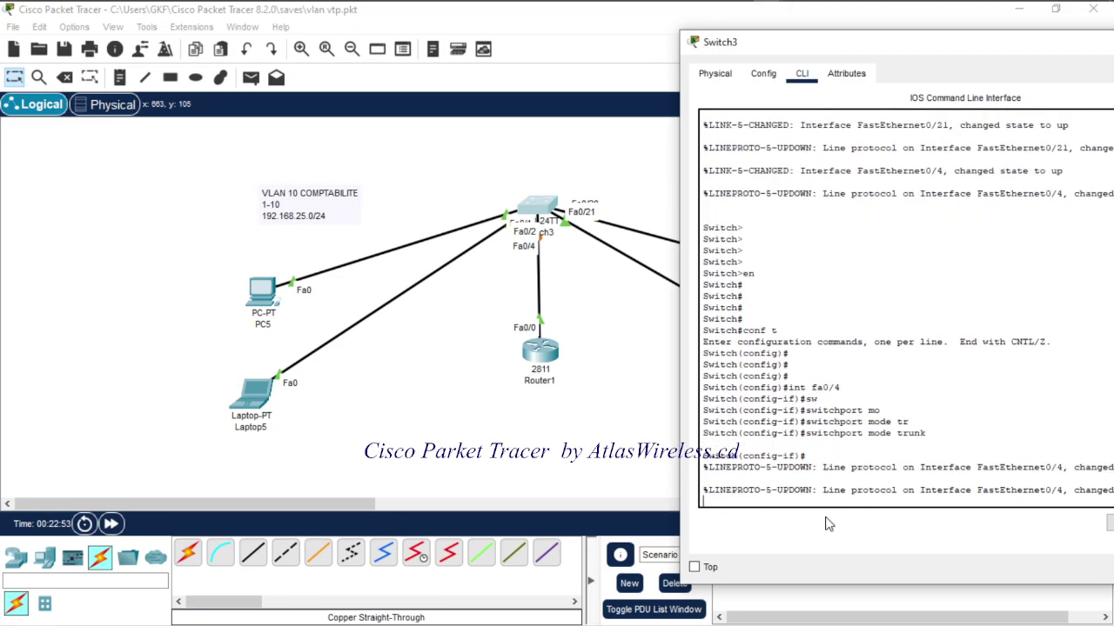
{"action": "key", "text": "Return"}
{"action": "key", "text": "Return"}
{"action": "key", "text": "Return"}
Step: Close the switch window and shift PC5 and Laptop5 slightly up and outward to expose their switch port labels
{"action": "left_click_drag", "start_coordinate": [798, 45], "coordinate": [641, 36]}
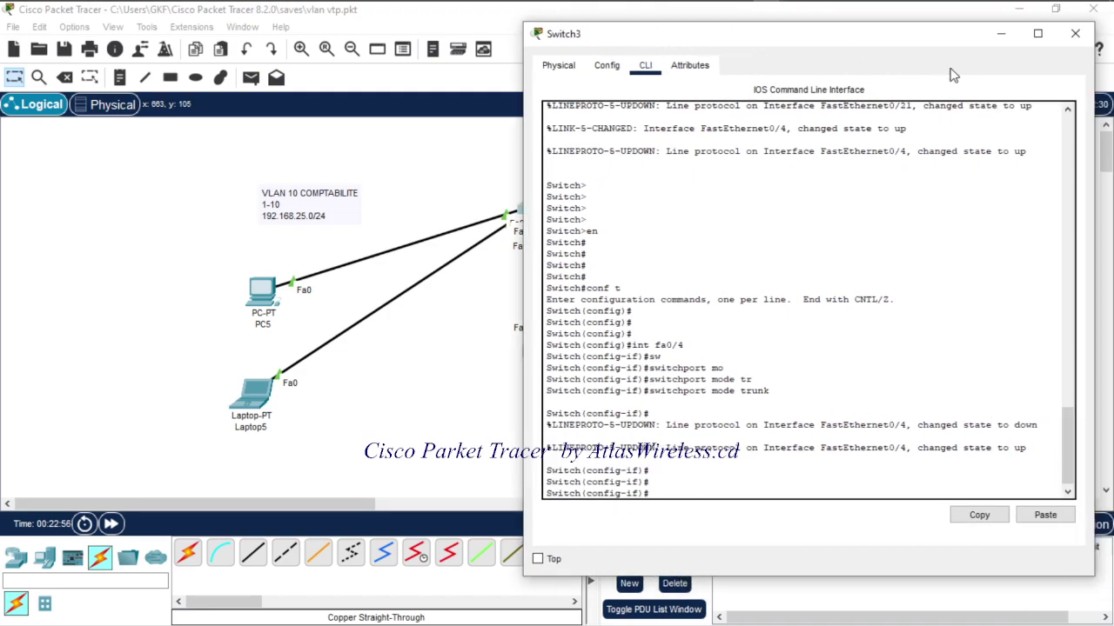
{"action": "left_click", "coordinate": [1076, 33]}
{"action": "left_click_drag", "start_coordinate": [259, 303], "coordinate": [236, 261]}
{"action": "left_click_drag", "start_coordinate": [268, 394], "coordinate": [252, 365]}
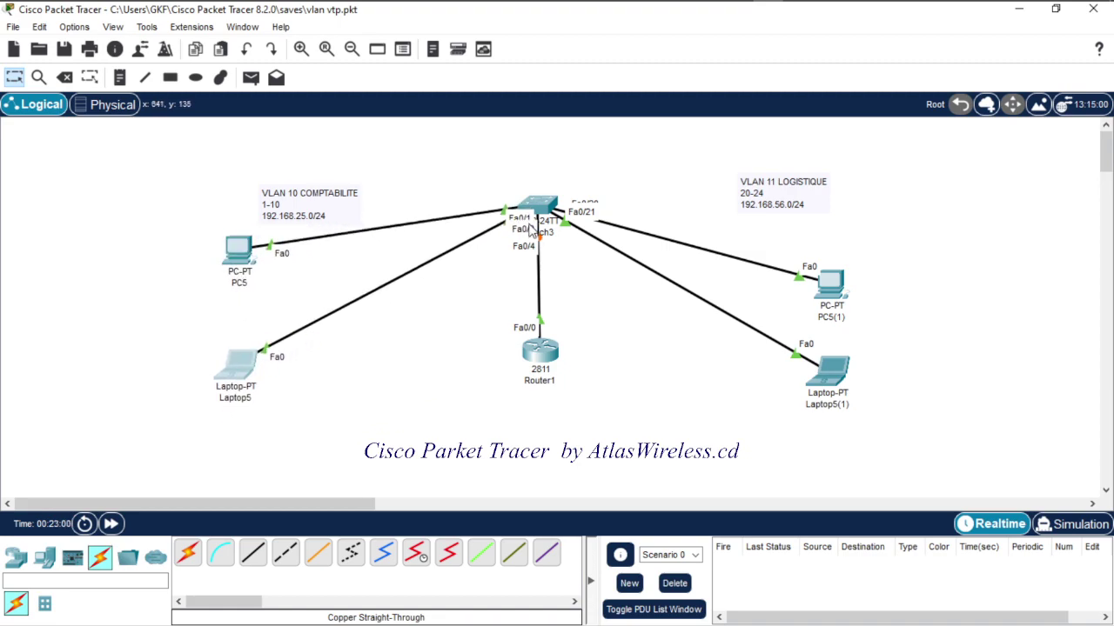
Step: Reopen the command line of Switch3 and enter the configuration of interface range fa0/1-2
{"action": "left_click", "coordinate": [540, 205]}
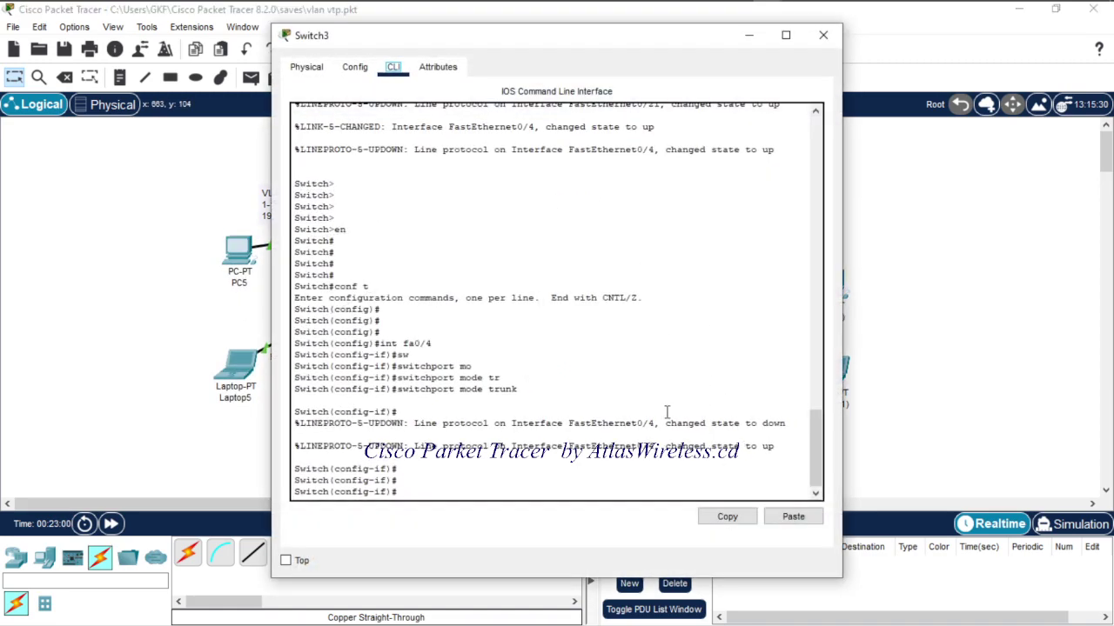
{"action": "key", "text": "Return"}
{"action": "key", "text": "Return"}
{"action": "key", "text": "Return"}
{"action": "key", "text": "Return"}
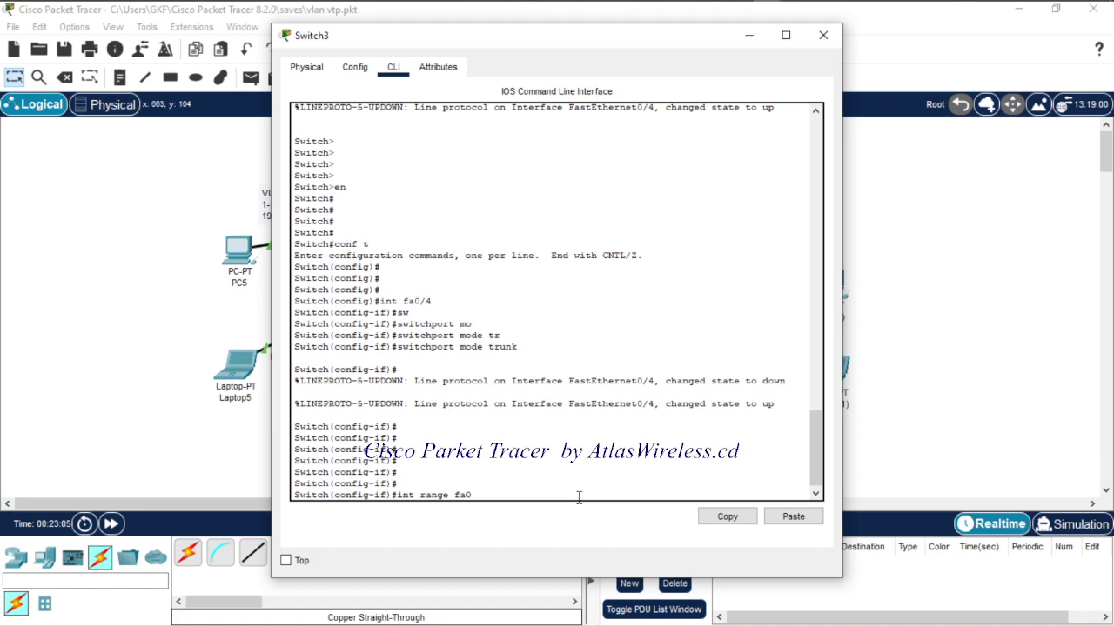
{"action": "type", "text": "int range fa0/1-2"}
{"action": "key", "text": "Return"}
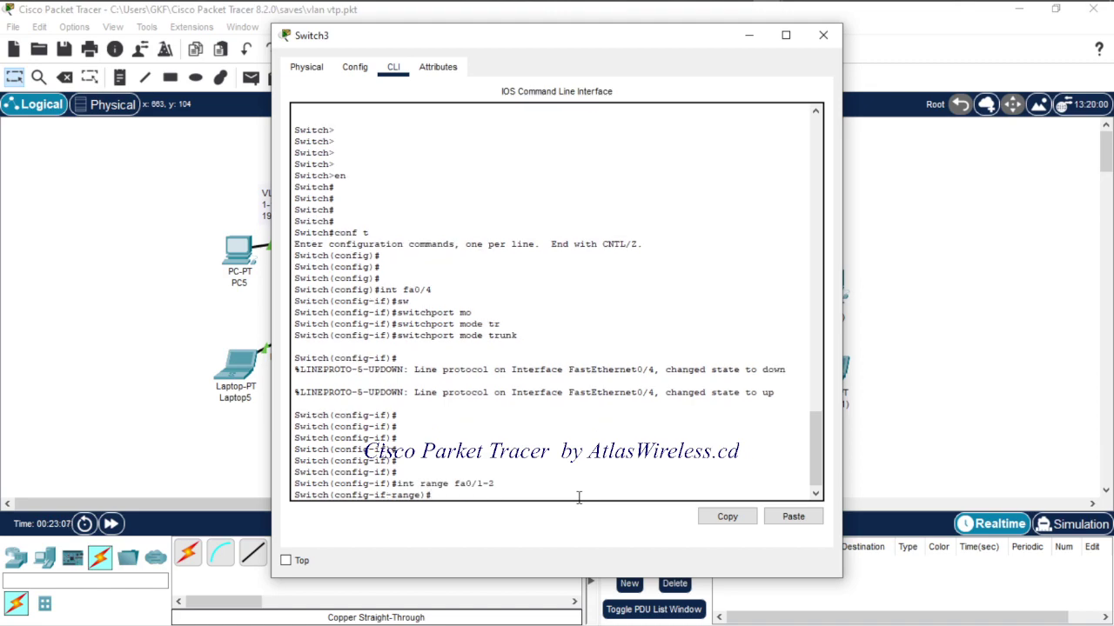
Step: Set interface range fa0/1-2 to trunk mode with switchport mode trunk and close the switch window
{"action": "type", "text": "sw"}
{"action": "key", "text": "Tab"}
{"action": "type", "text": "mo"}
{"action": "key", "text": "Tab"}
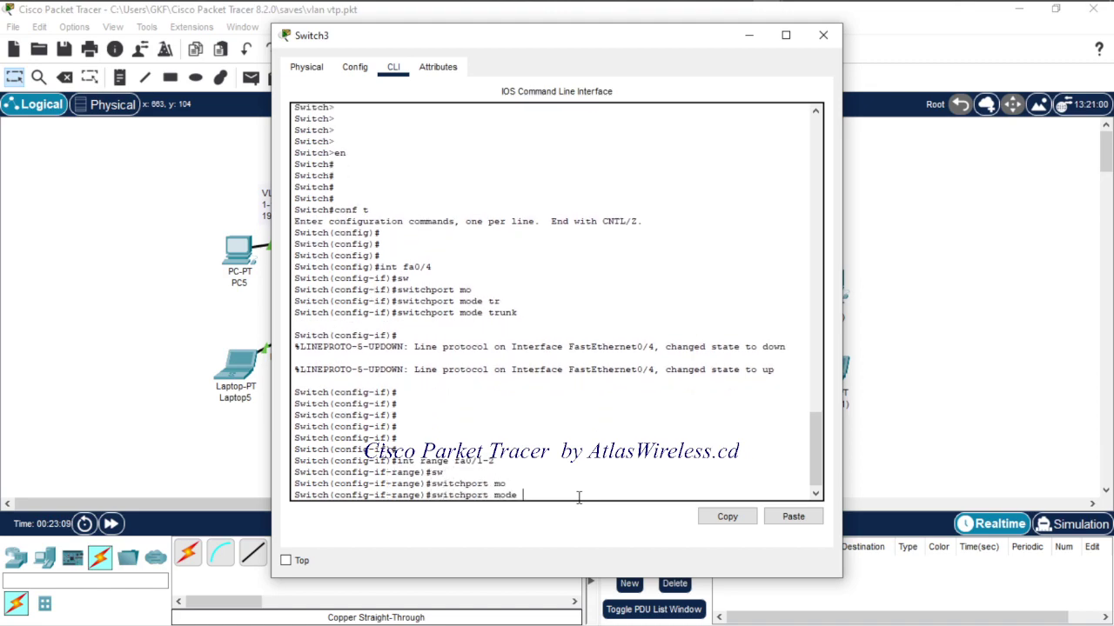
{"action": "type", "text": "tr"}
{"action": "key", "text": "Tab"}
{"action": "key", "text": "Return"}
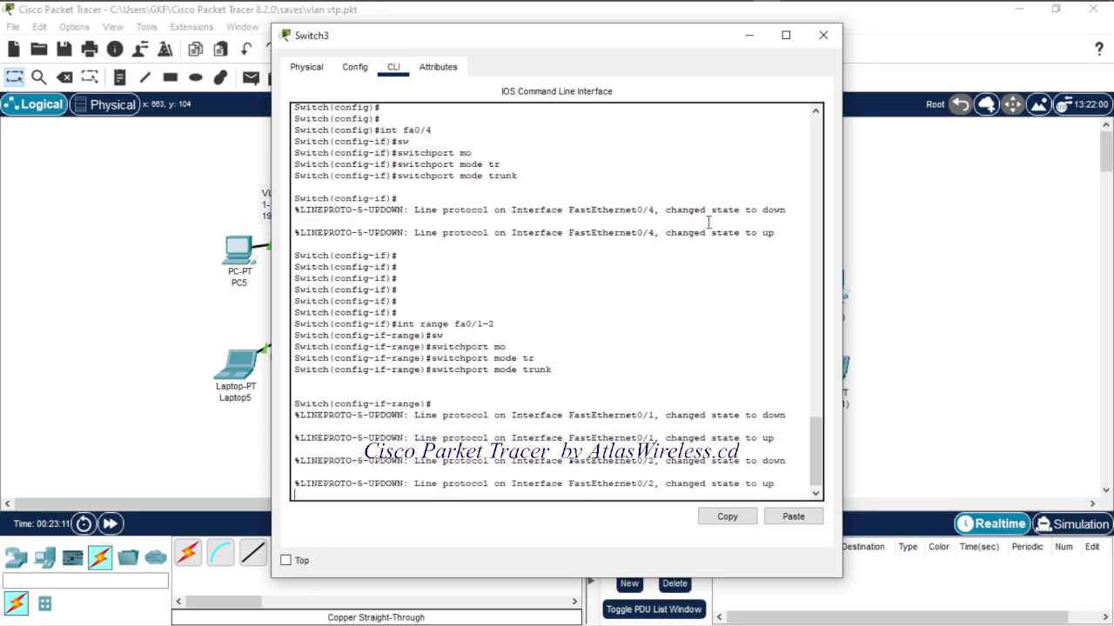
{"action": "left_click", "coordinate": [823, 36]}
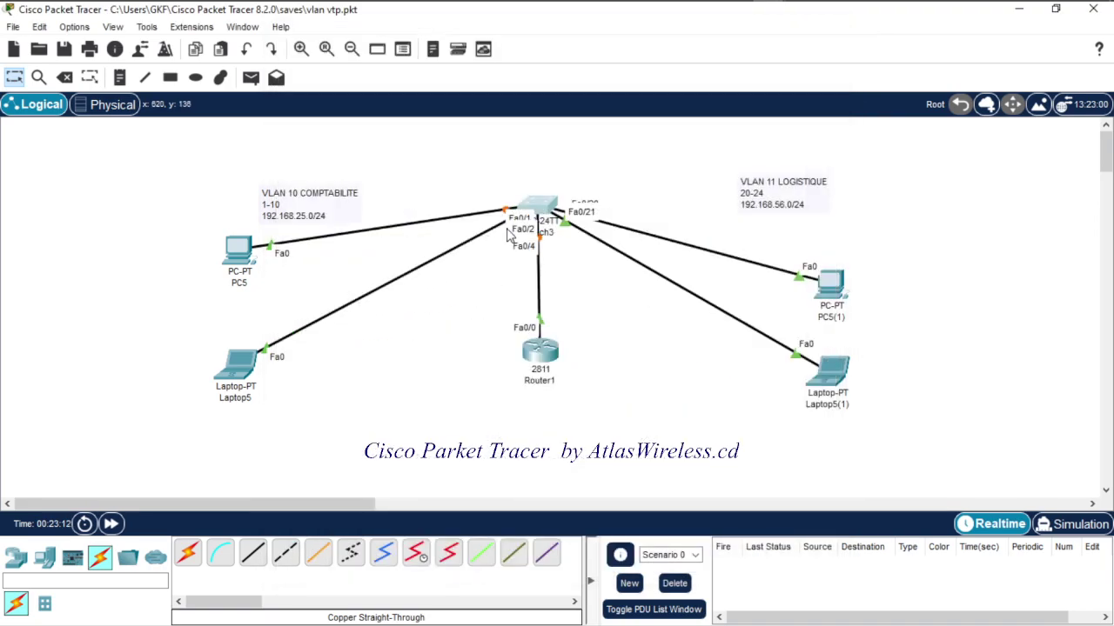
Step: Move PC5(1) slightly up to expose its switch port label and enter the configuration of interface range fa0/20-21 on Switch3
{"action": "left_click_drag", "start_coordinate": [837, 287], "coordinate": [830, 252]}
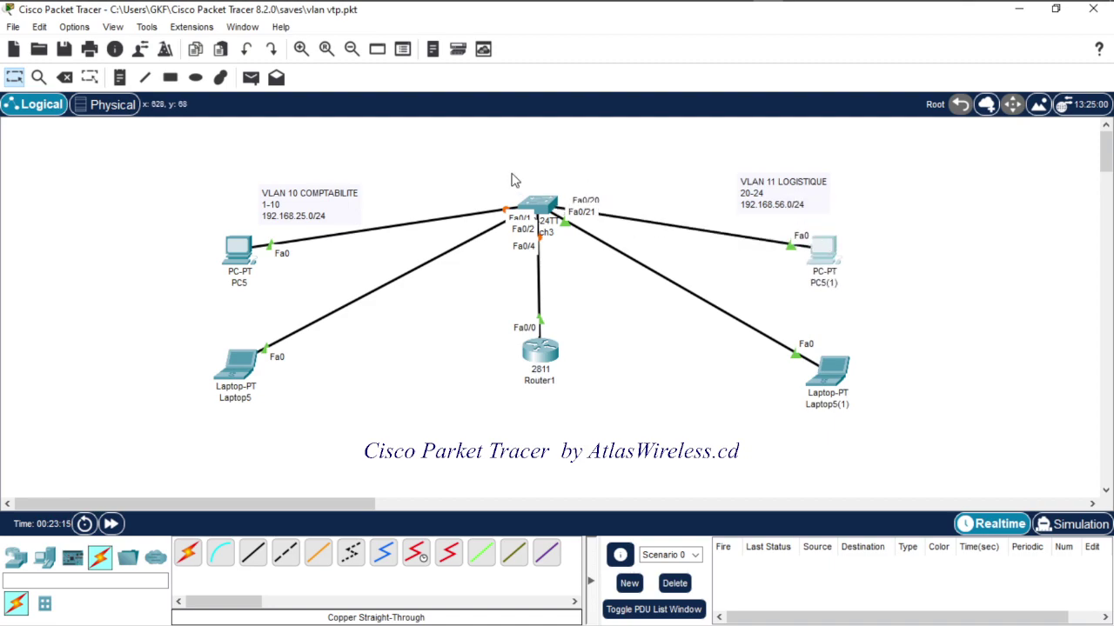
{"action": "left_click", "coordinate": [540, 204]}
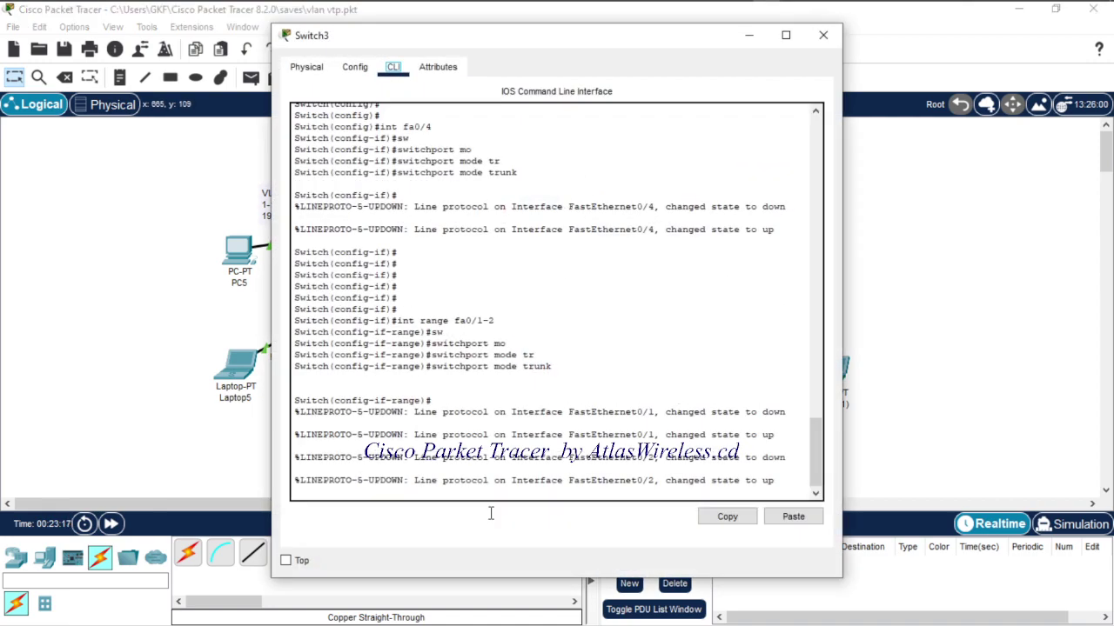
{"action": "left_click", "coordinate": [496, 494]}
{"action": "key", "text": "Return"}
{"action": "key", "text": "Return"}
{"action": "key", "text": "Return"}
{"action": "key", "text": "Return"}
{"action": "key", "text": "Return"}
{"action": "key", "text": "Return"}
{"action": "key", "text": "Return"}
{"action": "key", "text": "Return"}
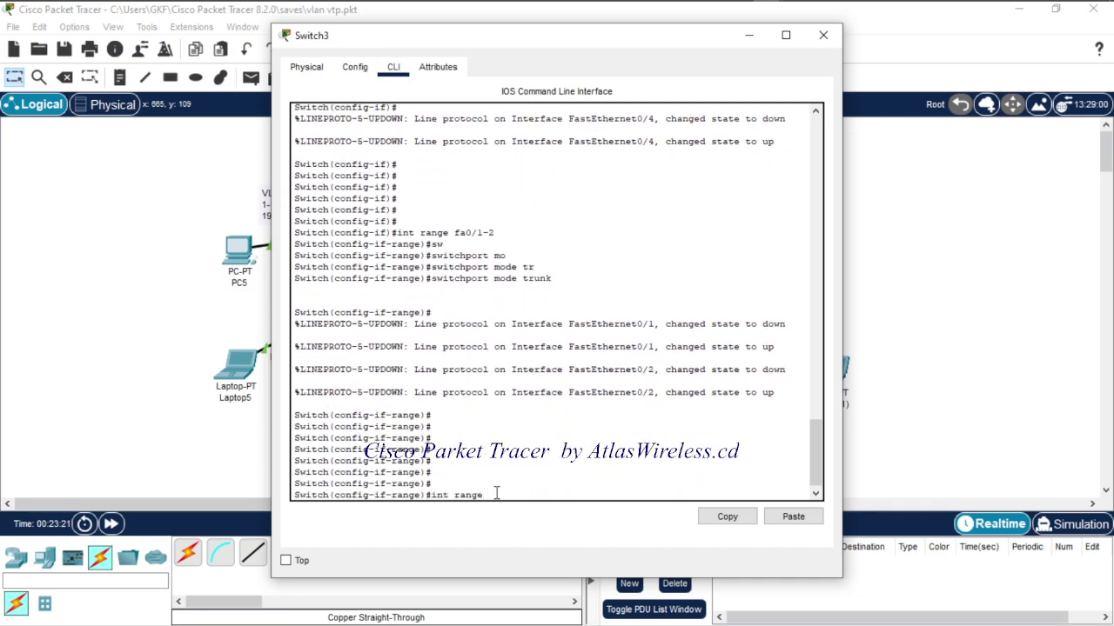
{"action": "type", "text": "int range fa0/20-21"}
{"action": "key", "text": "Return"}
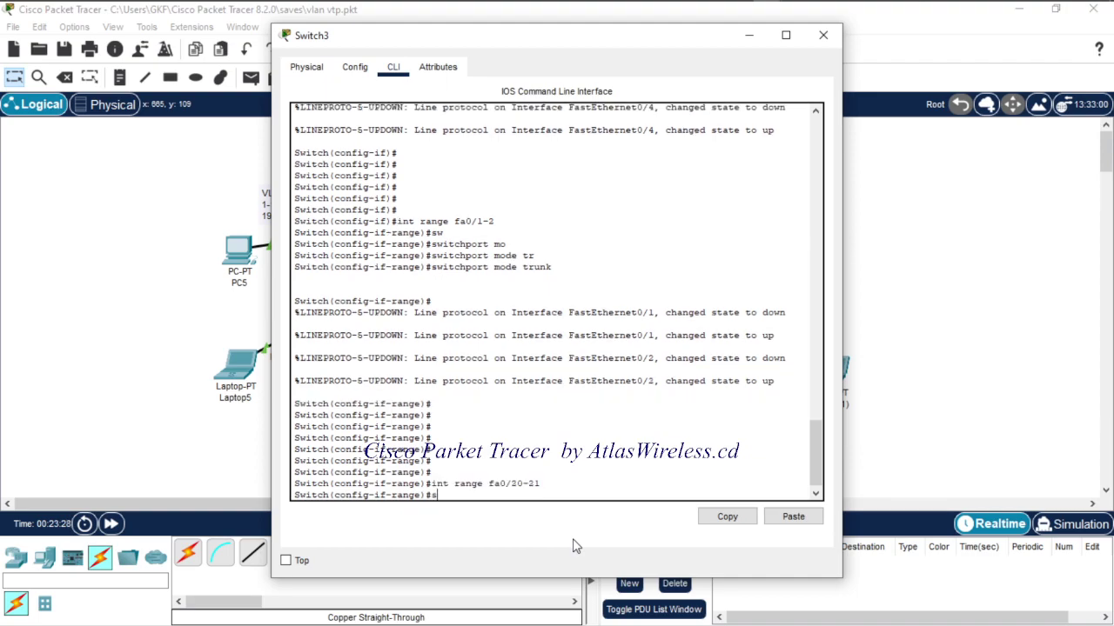
Step: Set interface range fa0/20-21 on Switch3 to trunk mode with switchport mode trunk
{"action": "type", "text": "switchport"}
{"action": "key", "text": "Tab"}
{"action": "type", "text": "mo"}
{"action": "key", "text": "Tab"}
{"action": "type", "text": "tr"}
{"action": "key", "text": "Tab"}
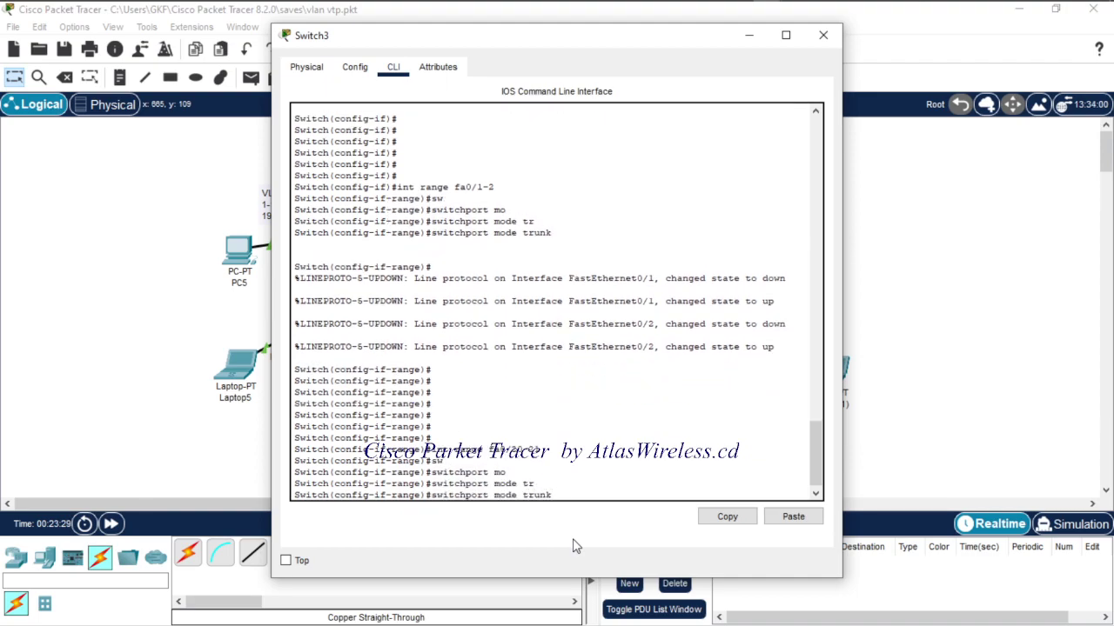
{"action": "key", "text": "Return"}
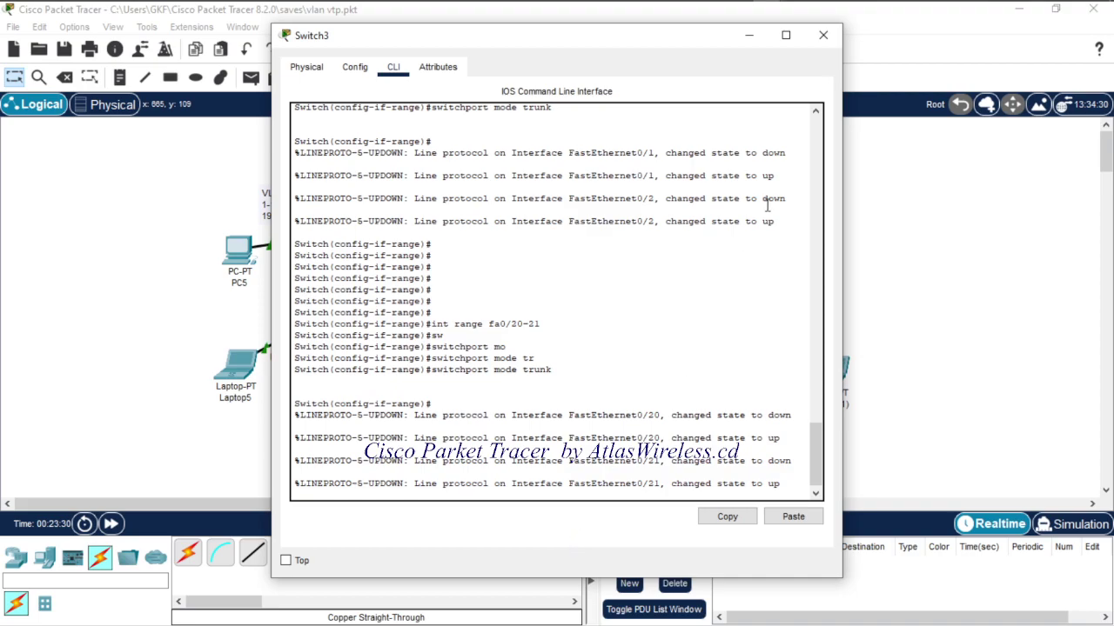
Step: Reopen the command line of Switch3 and exit from the interface range configuration back to privileged EXEC mode
{"action": "left_click", "coordinate": [823, 35]}
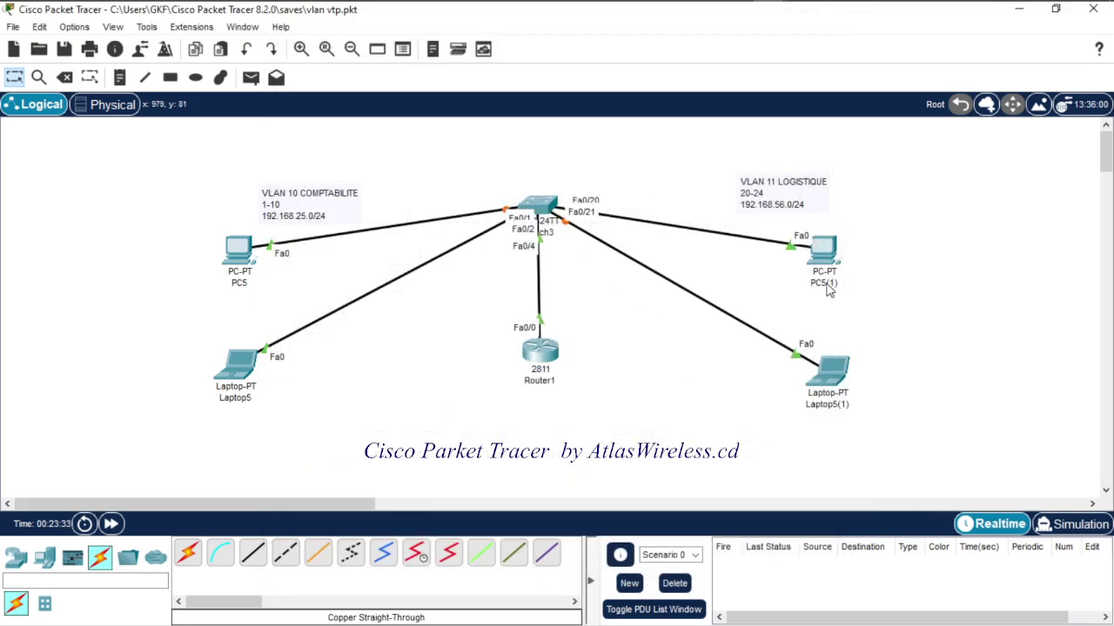
{"action": "left_click", "coordinate": [550, 202]}
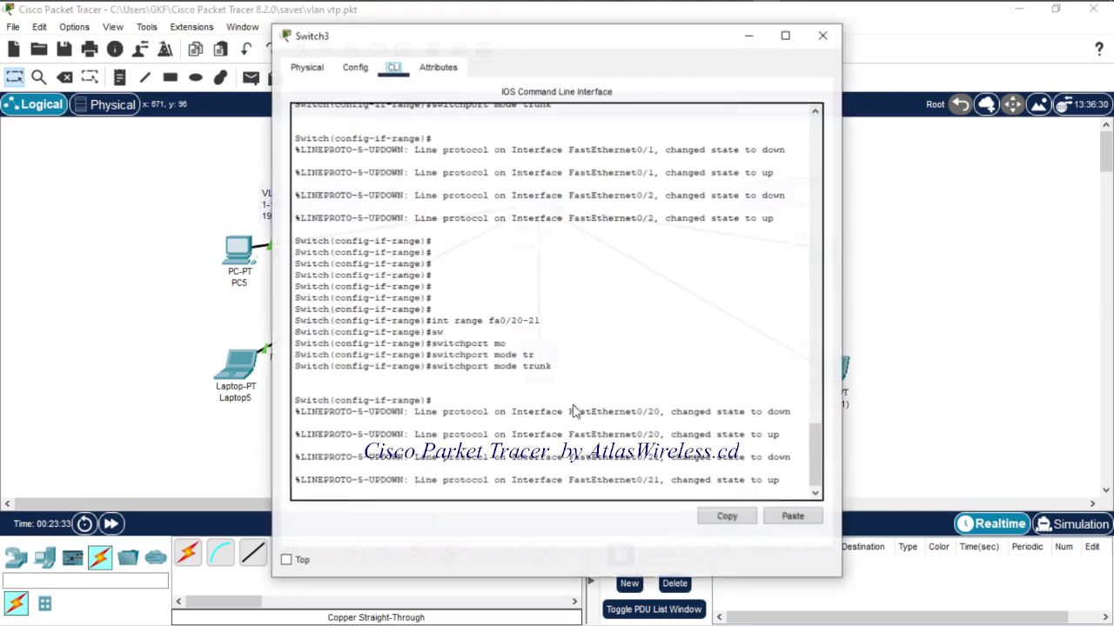
{"action": "key", "text": "Return"}
{"action": "key", "text": "Return"}
{"action": "key", "text": "Return"}
{"action": "key", "text": "Return"}
{"action": "key", "text": "Return"}
{"action": "type", "text": "ex"}
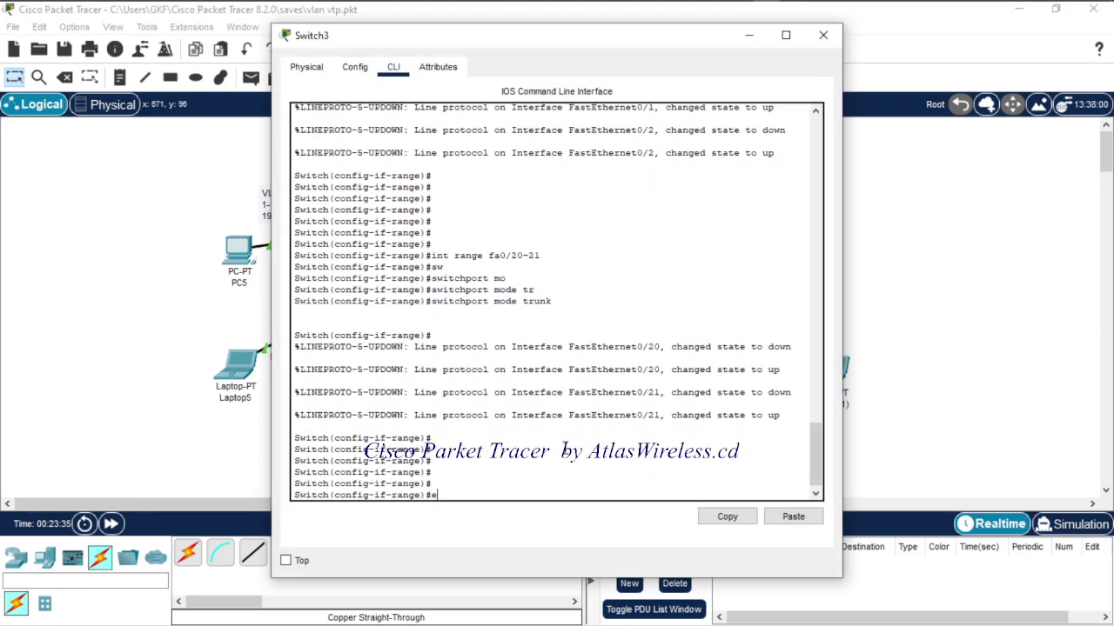
{"action": "key", "text": "Return"}
{"action": "key", "text": "Return"}
{"action": "key", "text": "Return"}
{"action": "type", "text": "ex"}
{"action": "key", "text": "Return"}
Step: Examine the VLAN port assignments on Switch3 with show vlan br and close the switch window
{"action": "key", "text": "Return"}
{"action": "key", "text": "Return"}
{"action": "key", "text": "Return"}
{"action": "key", "text": "Return"}
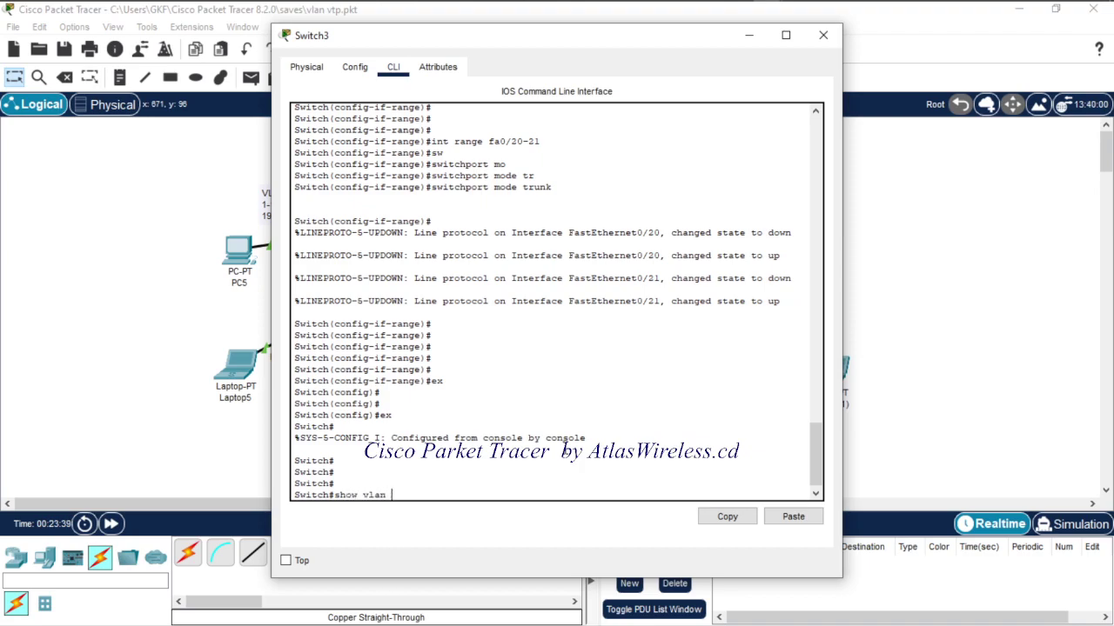
{"action": "key", "text": "Return"}
{"action": "key", "text": "Return"}
{"action": "key", "text": "Return"}
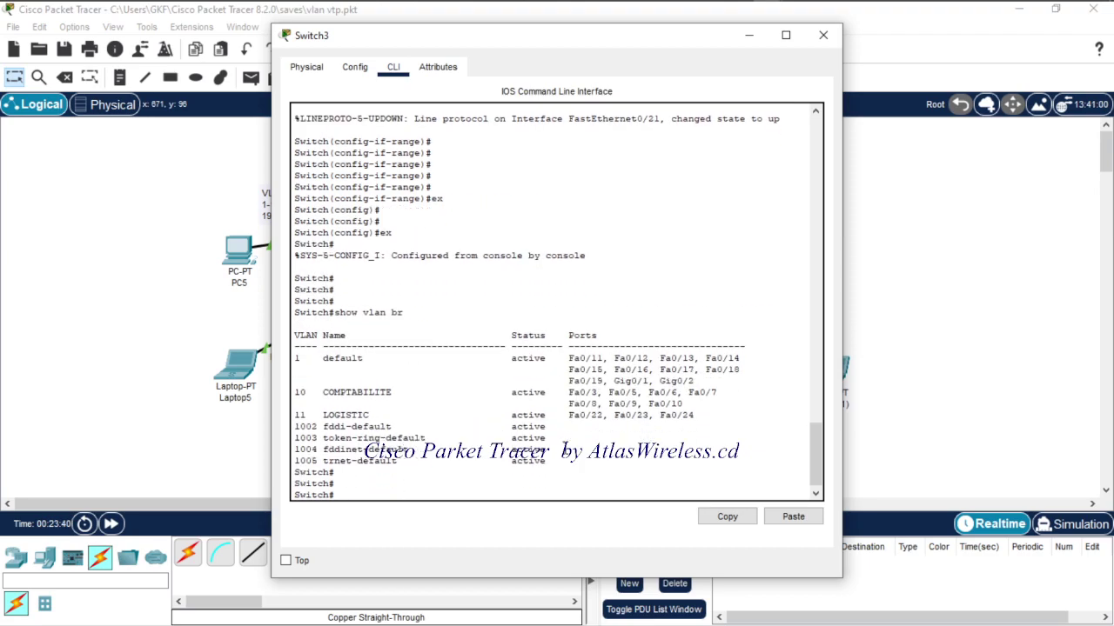
{"action": "left_click", "coordinate": [823, 35]}
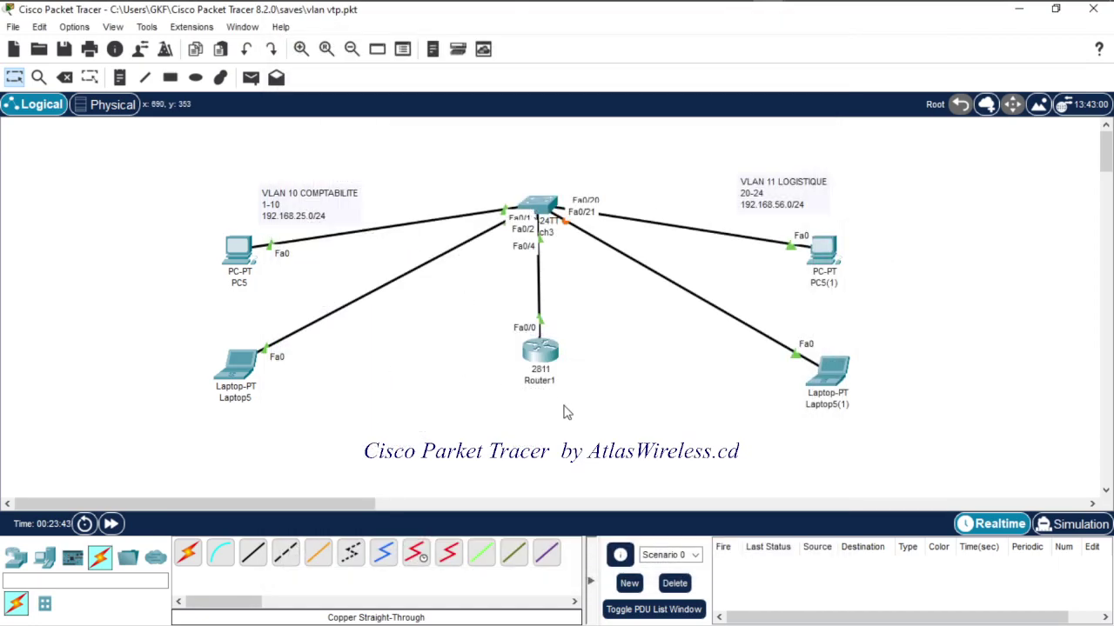
Step: Test connectivity with a simple PDU from PC5 to Router1 and delete the test from the scenario
{"action": "key", "text": "p"}
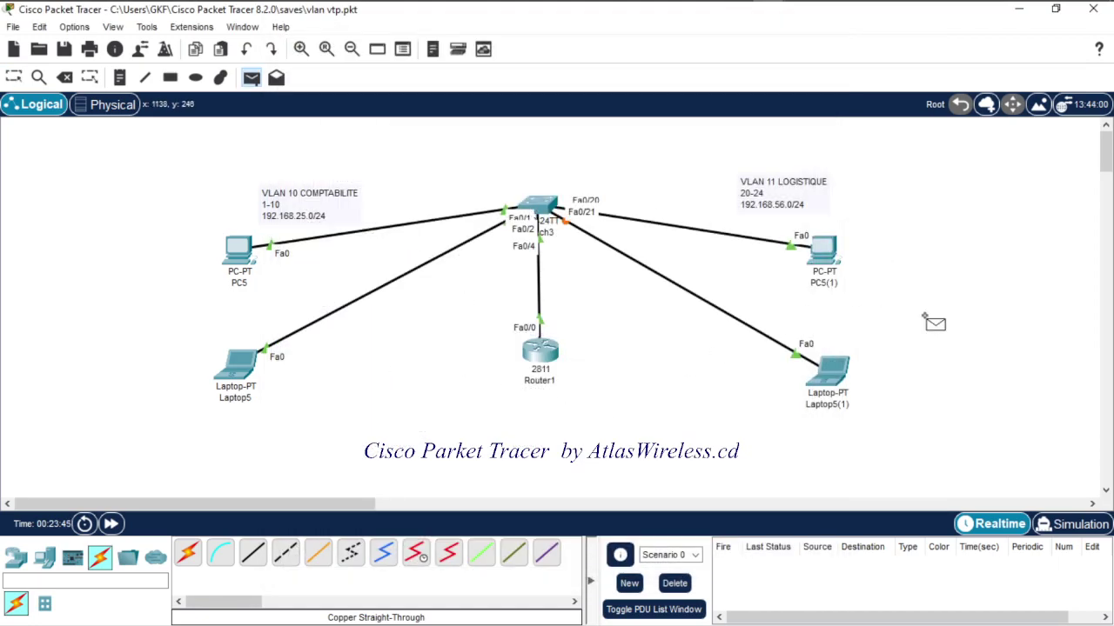
{"action": "left_click", "coordinate": [237, 247]}
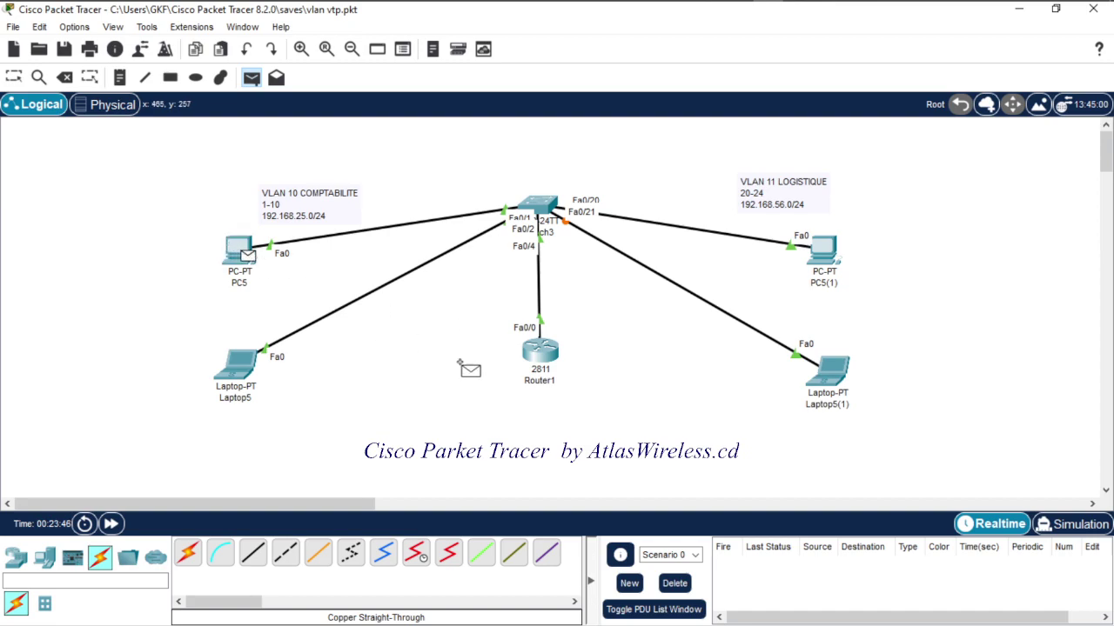
{"action": "left_click", "coordinate": [561, 346]}
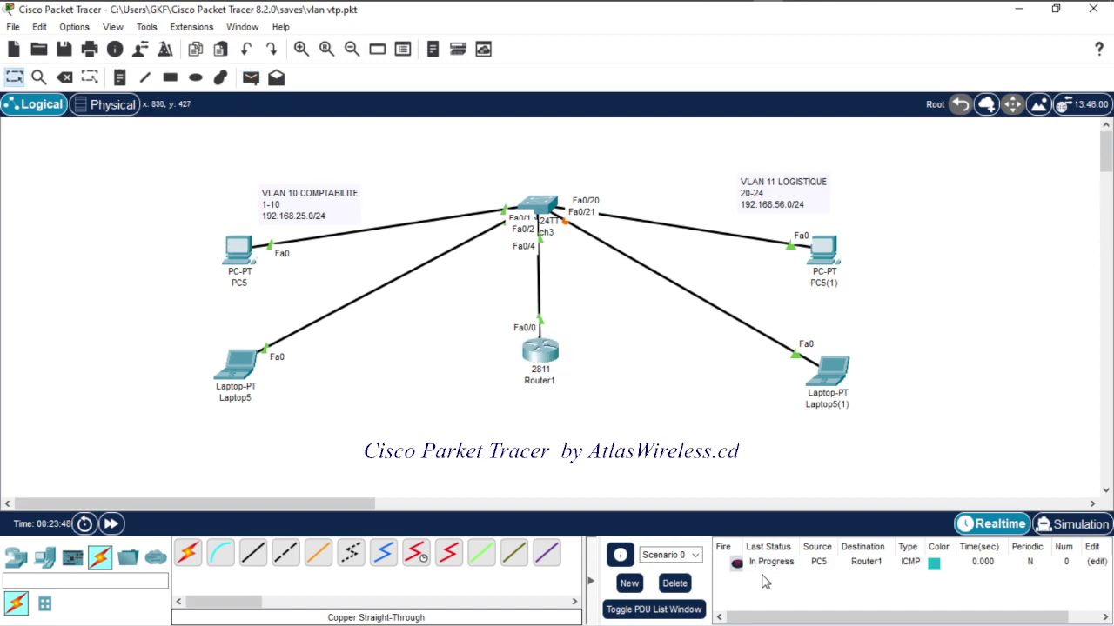
{"action": "double_click", "coordinate": [739, 565]}
{"action": "left_click", "coordinate": [675, 583]}
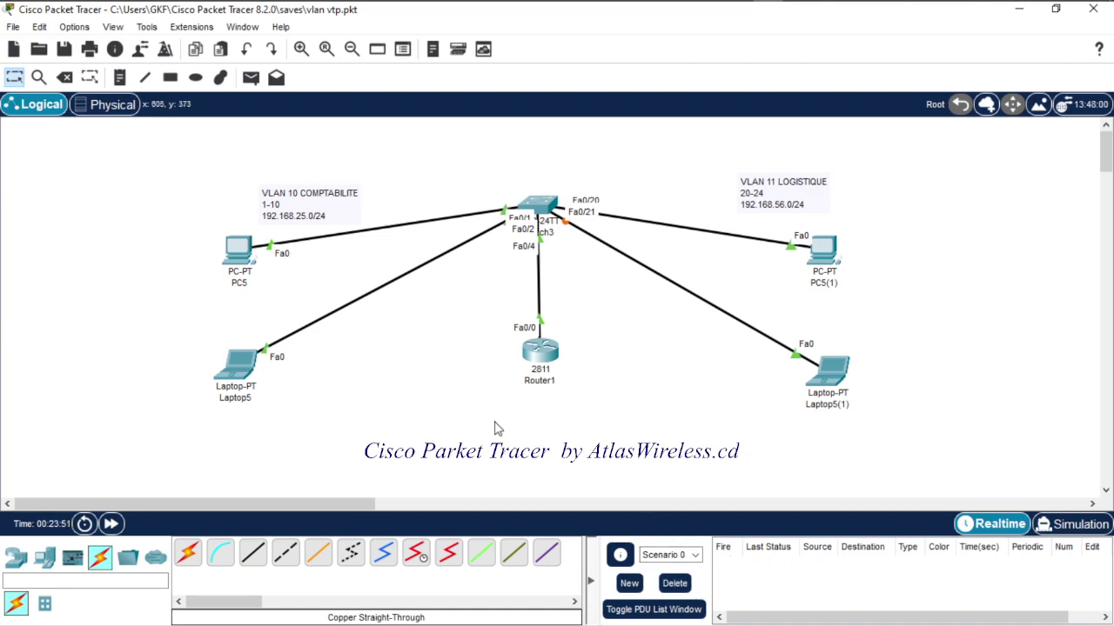
Step: Move Router1 lower on the workspace and send a simple PDU from PC5 to Laptop5
{"action": "left_click_drag", "start_coordinate": [548, 361], "coordinate": [546, 409]}
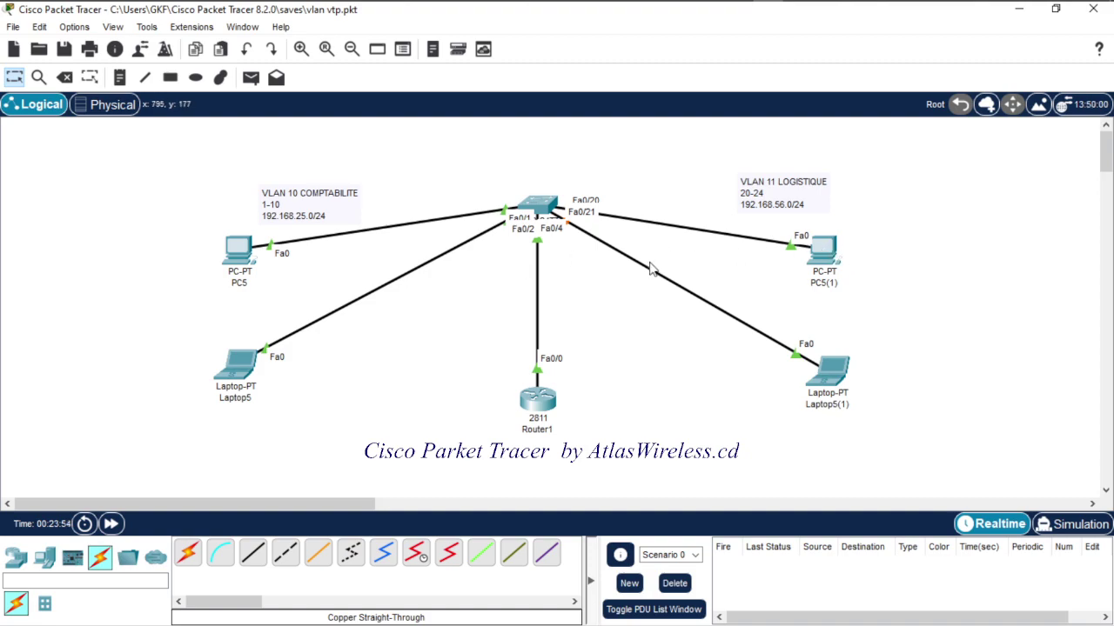
{"action": "key", "text": "p"}
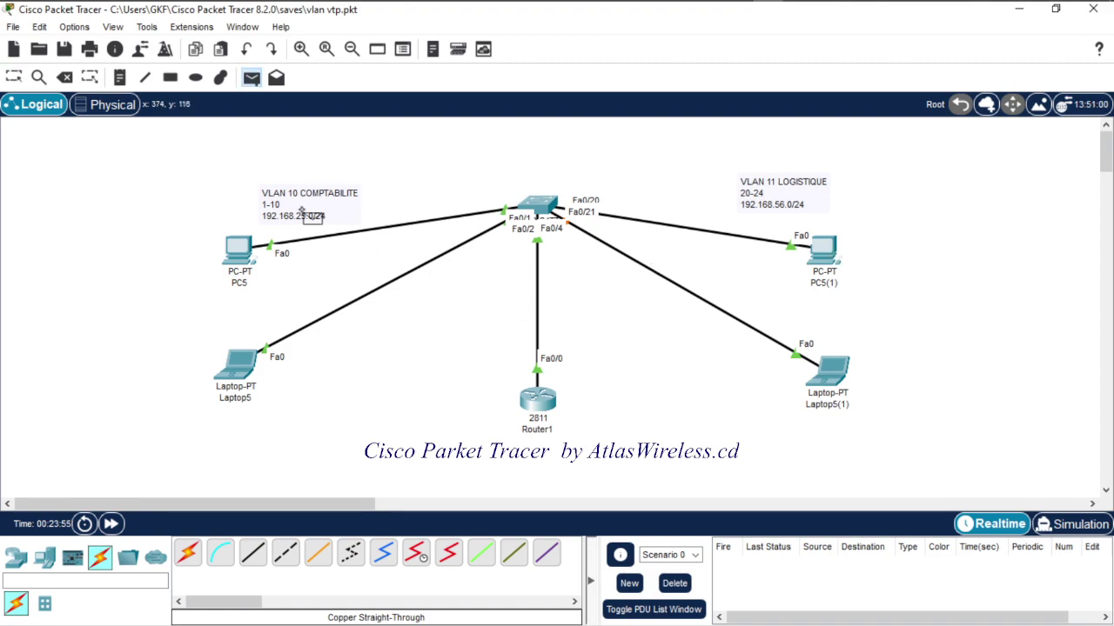
{"action": "left_click", "coordinate": [242, 254]}
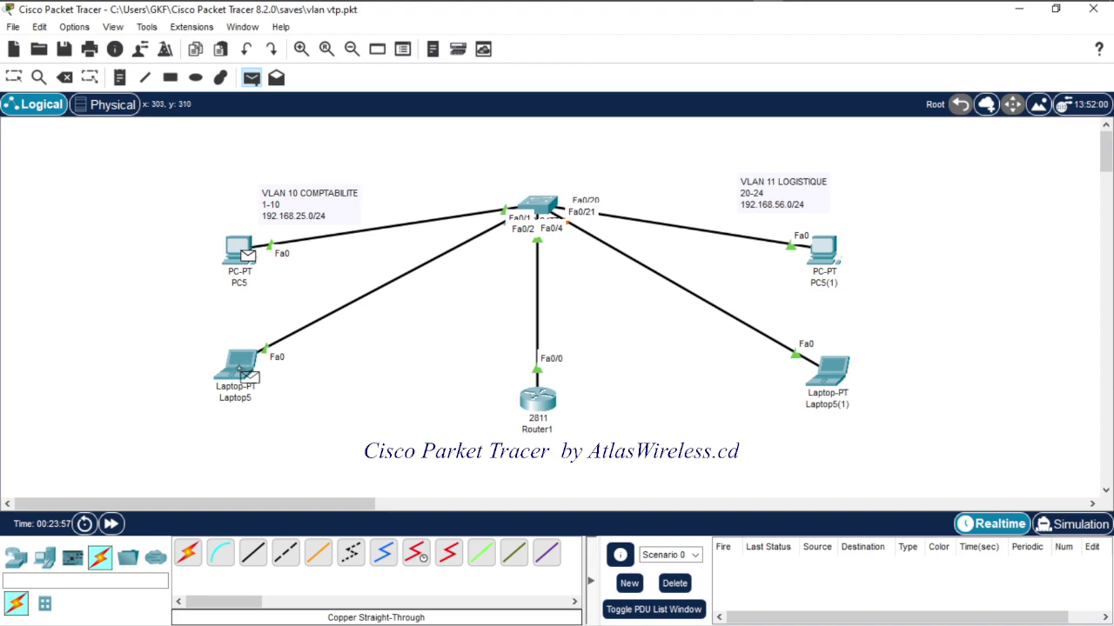
{"action": "left_click", "coordinate": [236, 365]}
Step: Send a simple PDU from PC5(1) to Laptop5(1) and clear the tests from Scenario 0
{"action": "key", "text": "p"}
{"action": "left_click", "coordinate": [831, 248]}
{"action": "left_click", "coordinate": [822, 384]}
{"action": "left_click", "coordinate": [676, 583]}
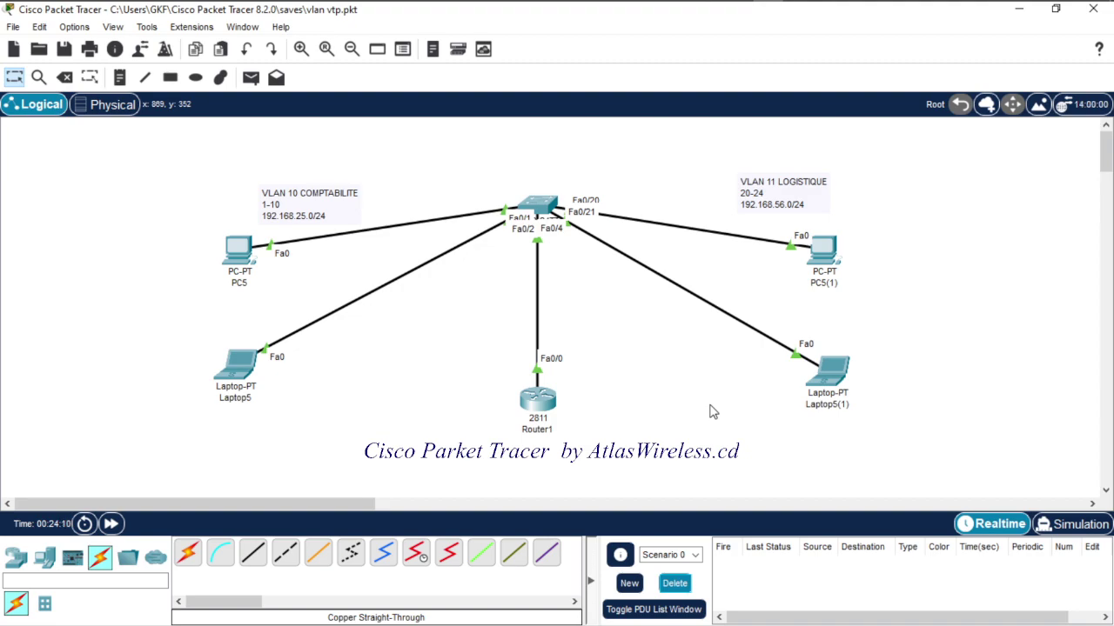
Step: Send another simple PDU from PC5 to Router1 and fire it again
{"action": "key", "text": "p"}
{"action": "left_click", "coordinate": [238, 246]}
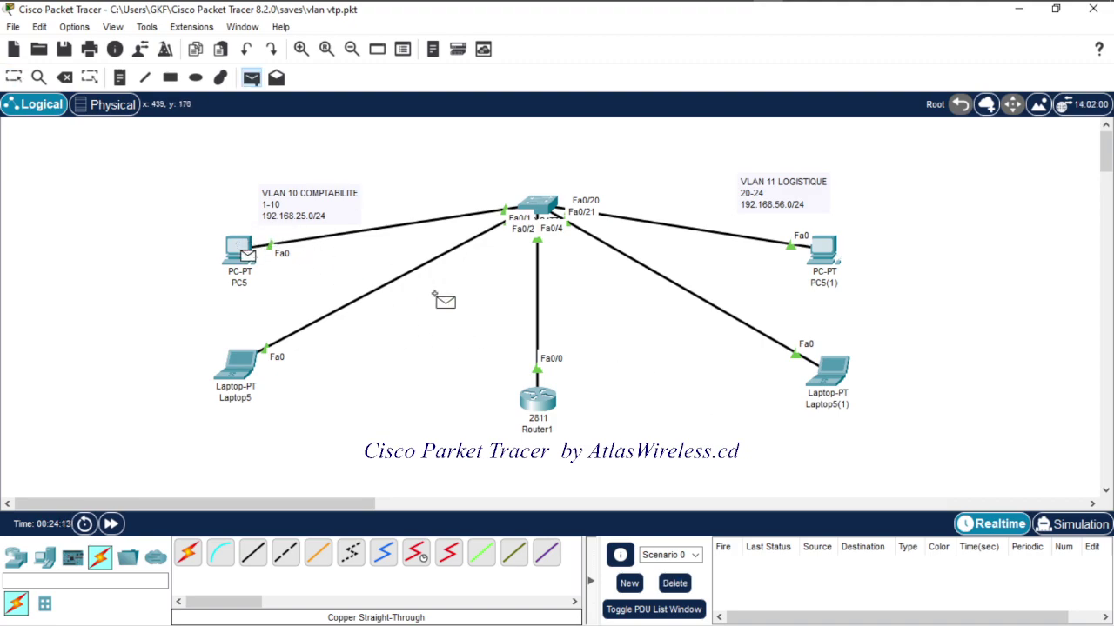
{"action": "left_click", "coordinate": [538, 396]}
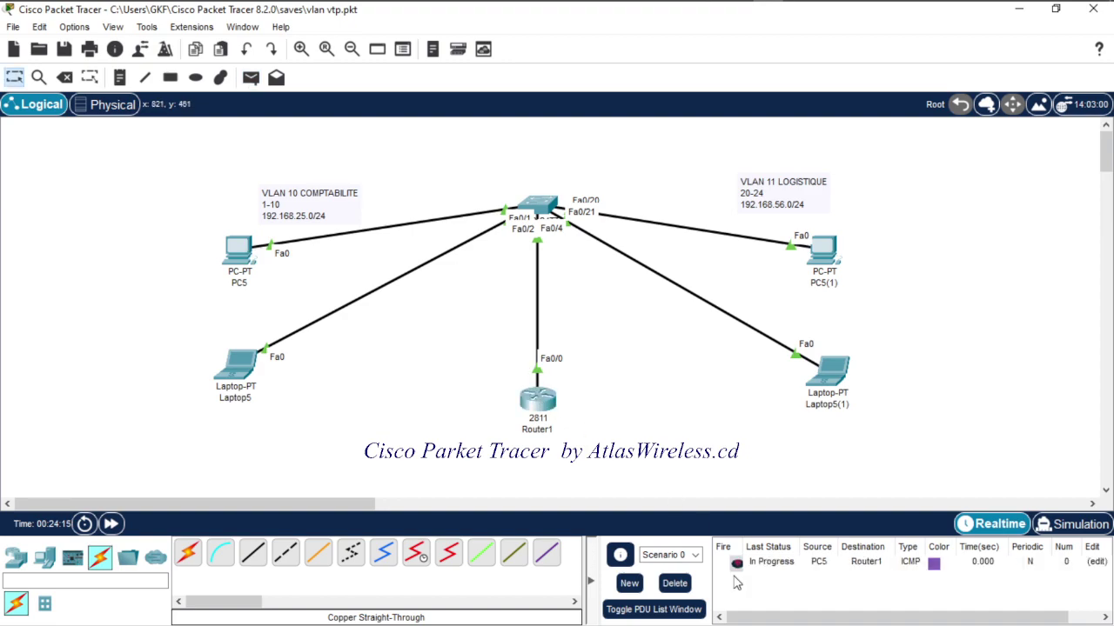
{"action": "left_click", "coordinate": [737, 564]}
Step: Review the VLAN table in the command line of Switch3 and close the switch window
{"action": "left_click", "coordinate": [545, 220]}
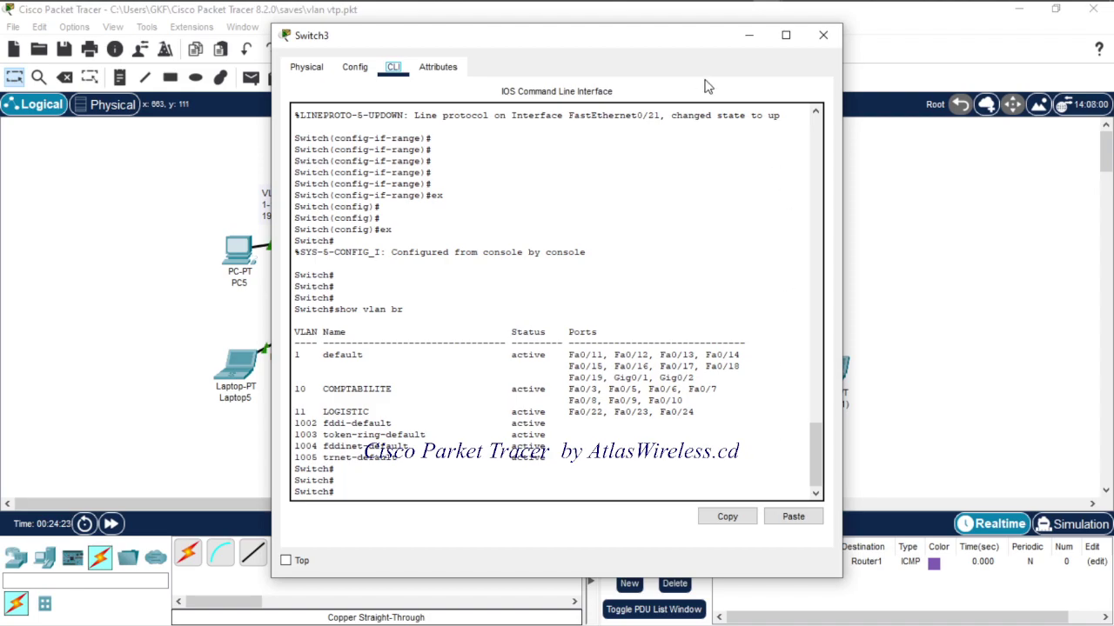
{"action": "left_click_drag", "start_coordinate": [671, 38], "coordinate": [709, 121]}
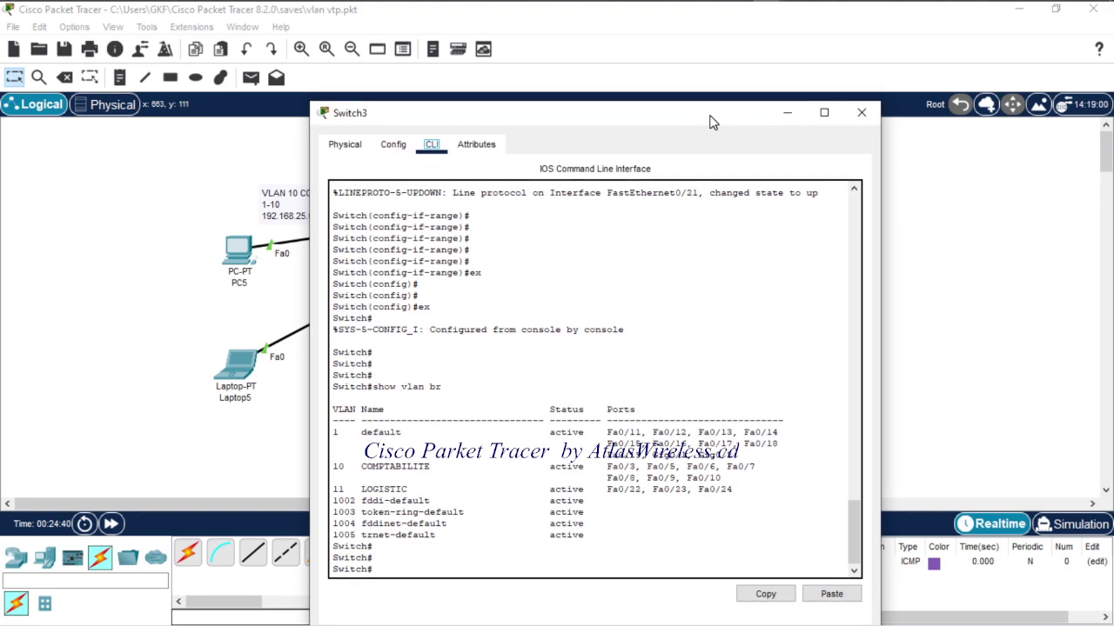
{"action": "left_click", "coordinate": [860, 112]}
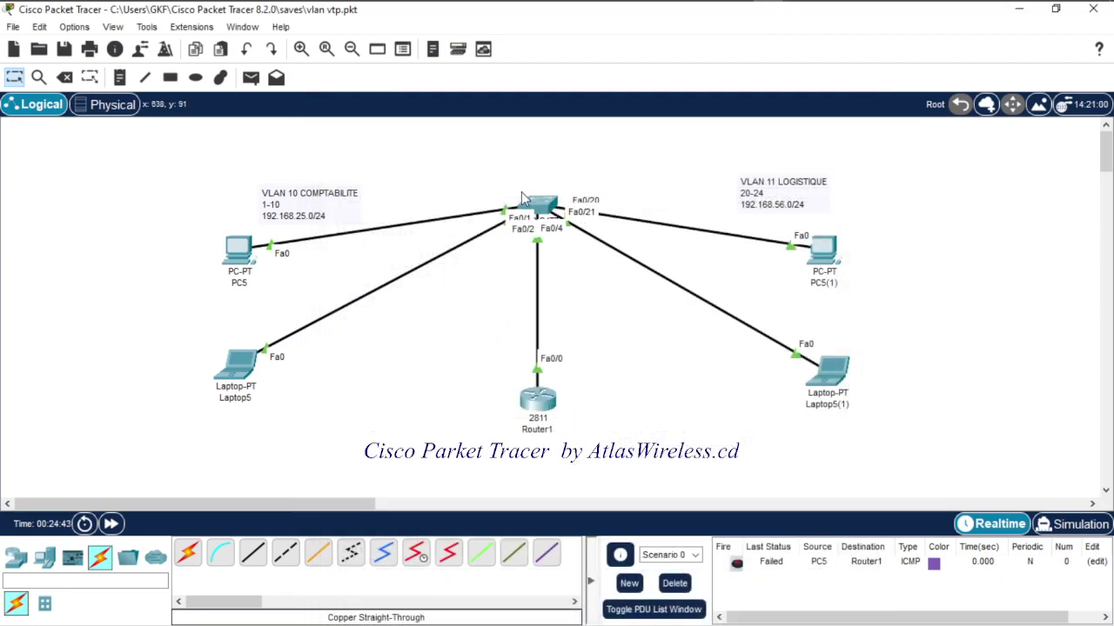
Step: Shift PC5 slightly outward and move Laptop5 up closer to PC5 in the VLAN 10 area
{"action": "mouse_move", "coordinate": [247, 268]}
{"action": "left_mouse_down"}
{"action": "mouse_move", "coordinate": [230, 238]}
{"action": "mouse_move", "coordinate": [233, 263]}
{"action": "left_mouse_up"}
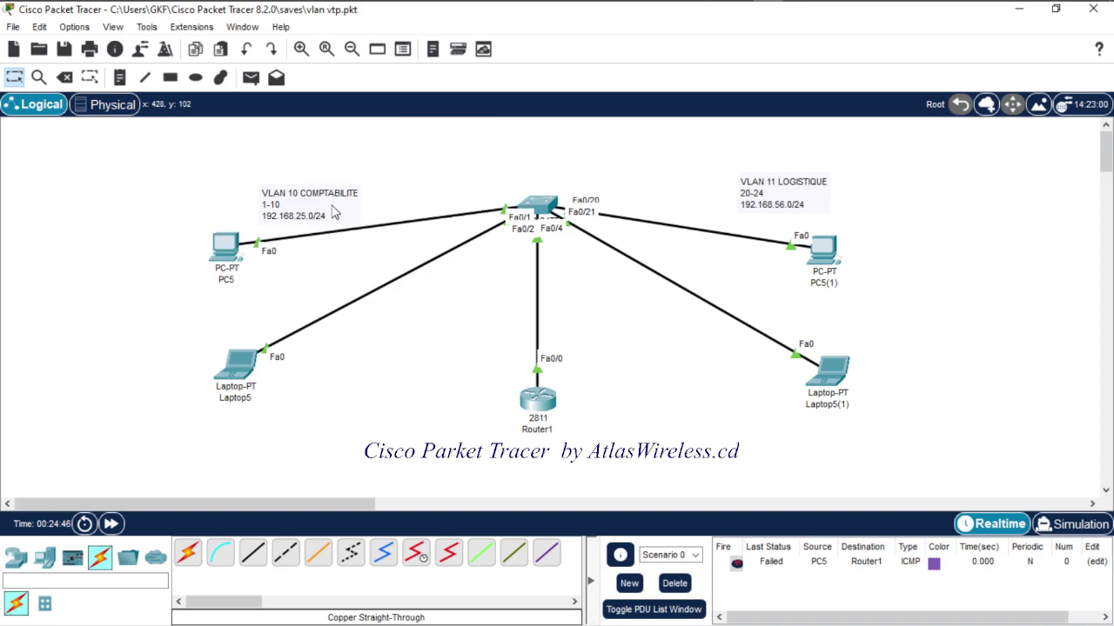
{"action": "left_click_drag", "start_coordinate": [246, 369], "coordinate": [242, 328]}
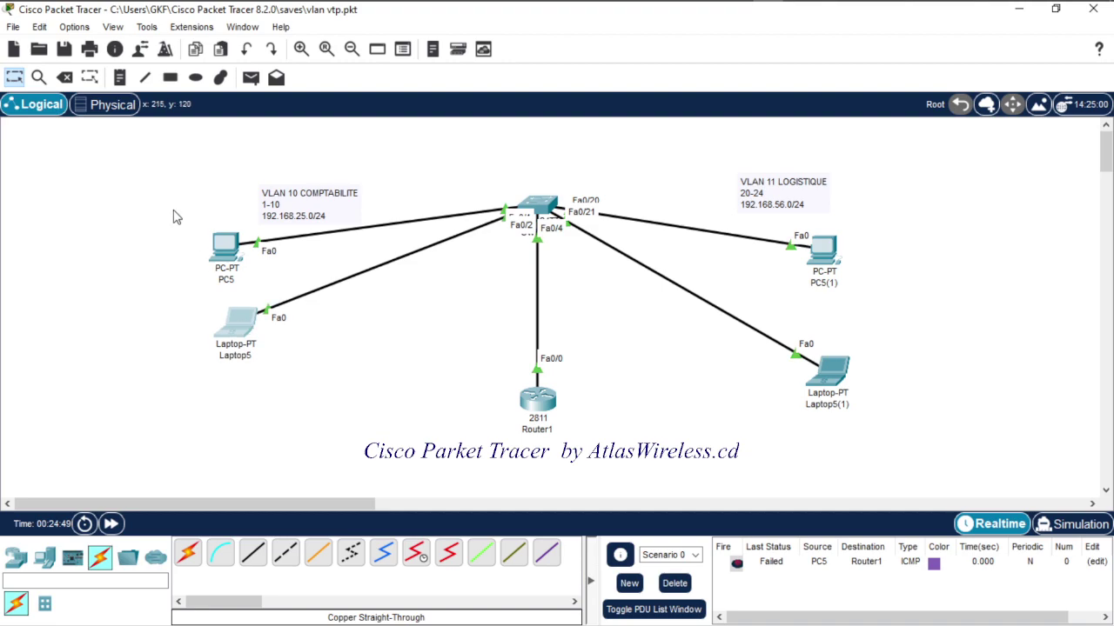
{"action": "left_click_drag", "start_coordinate": [174, 208], "coordinate": [314, 419]}
{"action": "left_click", "coordinate": [313, 418]}
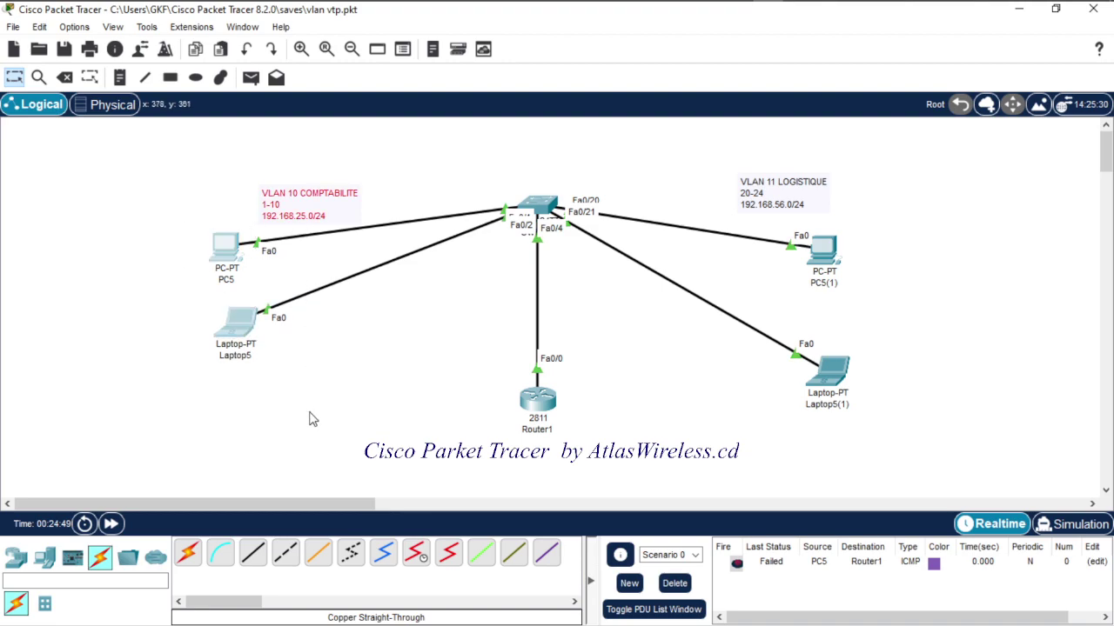
Step: Open the command line of Switch3 beside the VLAN 10 devices and enter the configuration of interface range fa0/1-2
{"action": "left_click", "coordinate": [543, 206]}
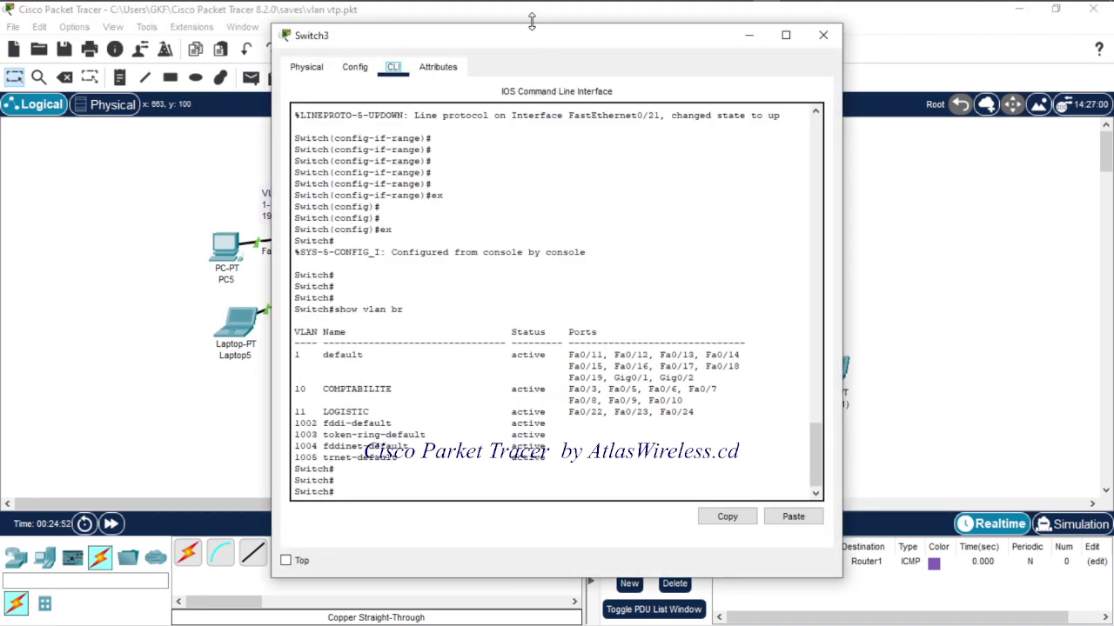
{"action": "left_click_drag", "start_coordinate": [529, 55], "coordinate": [780, 87]}
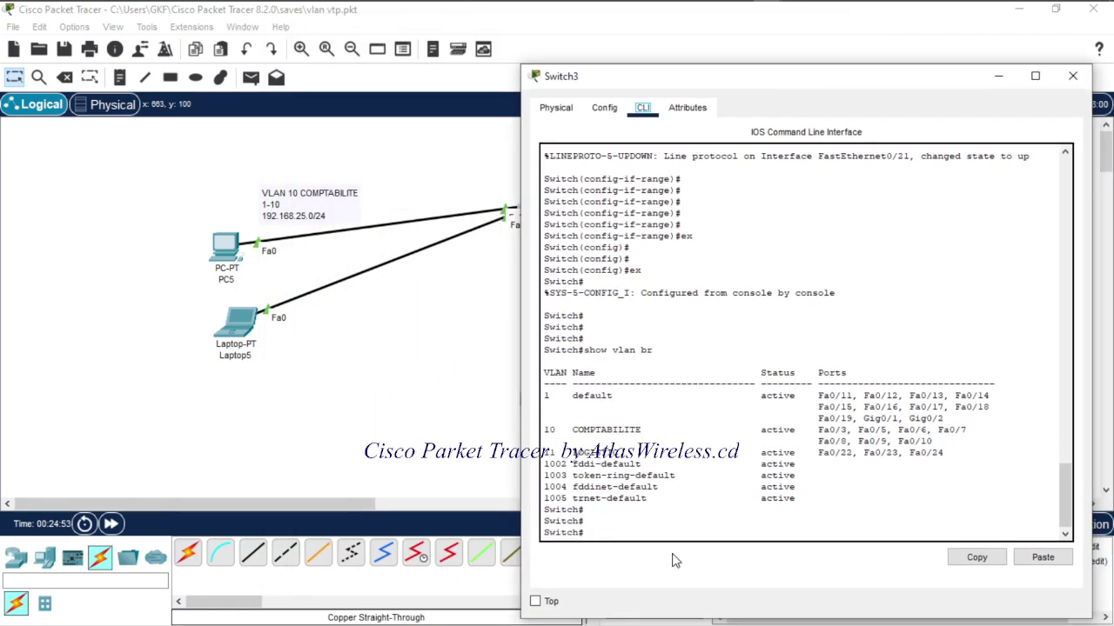
{"action": "key", "text": "Return"}
{"action": "key", "text": "Return"}
{"action": "key", "text": "Return"}
{"action": "key", "text": "Return"}
{"action": "key", "text": "Return"}
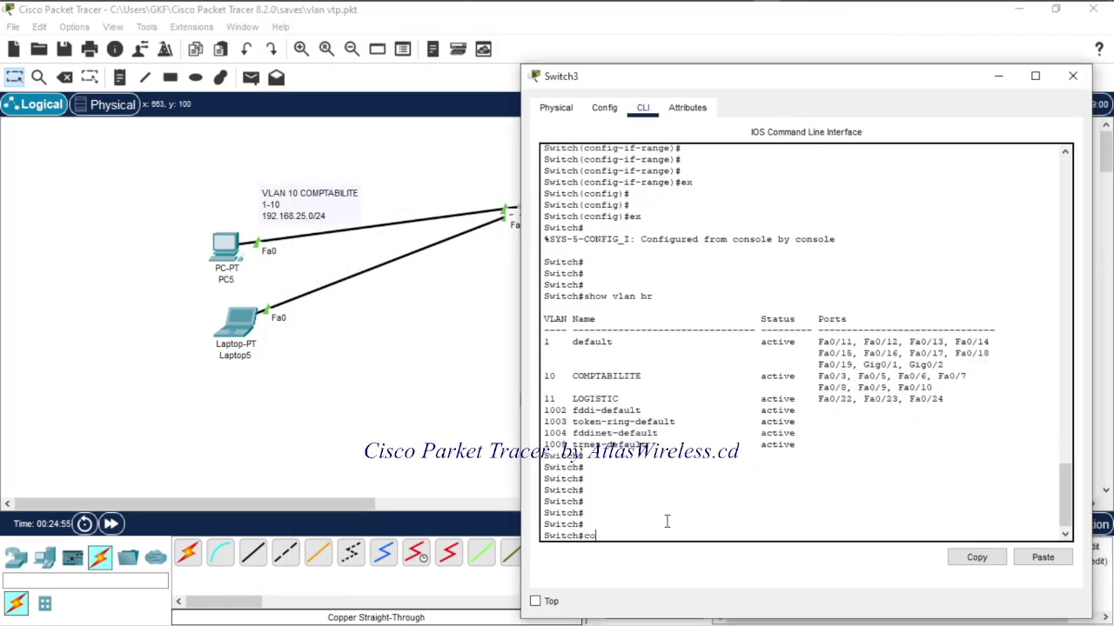
{"action": "type", "text": "conf t"}
{"action": "key", "text": "Return"}
{"action": "key", "text": "Return"}
{"action": "key", "text": "Return"}
{"action": "key", "text": "Return"}
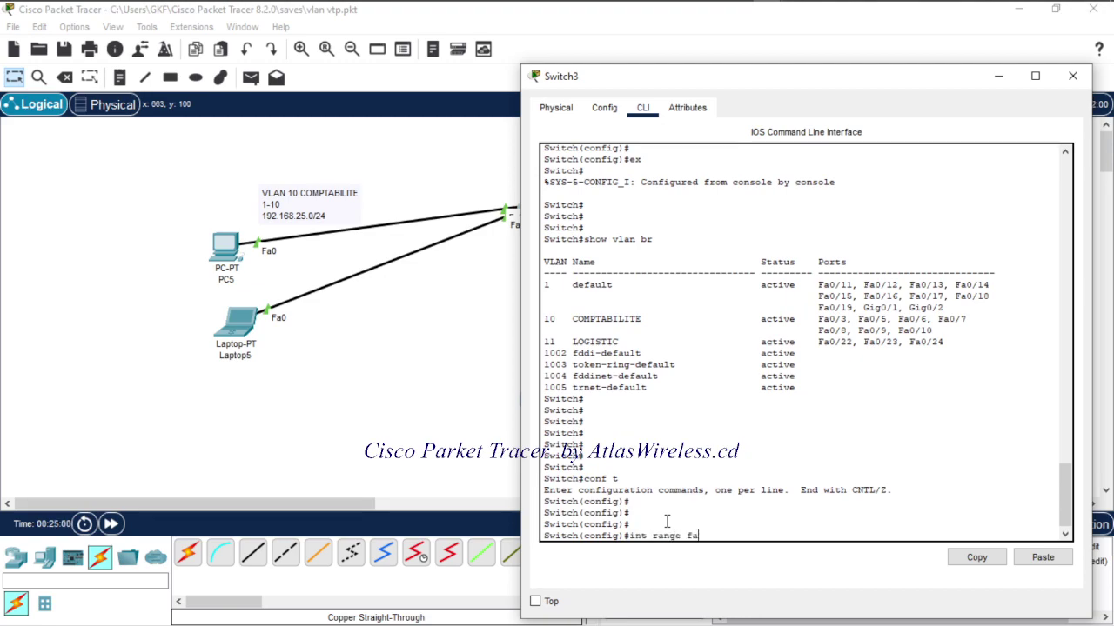
{"action": "type", "text": "int range fa0/1-2"}
{"action": "key", "text": "Return"}
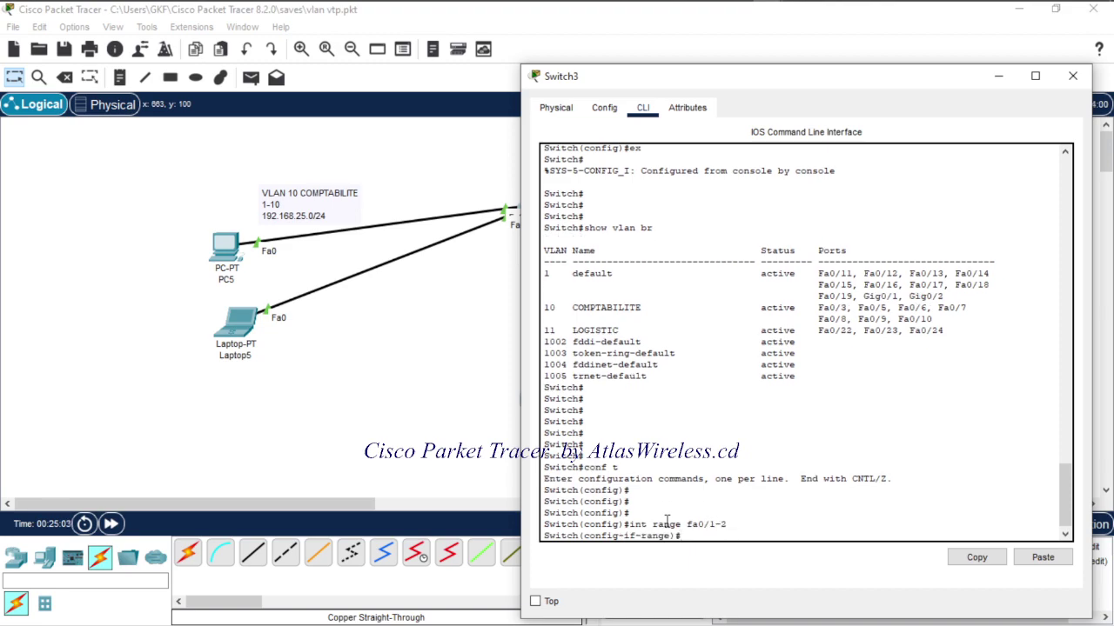
Step: Set interface range fa0/1-2 on Switch3 to access mode with switchport mode access
{"action": "type", "text": "sw"}
{"action": "key", "text": "Tab"}
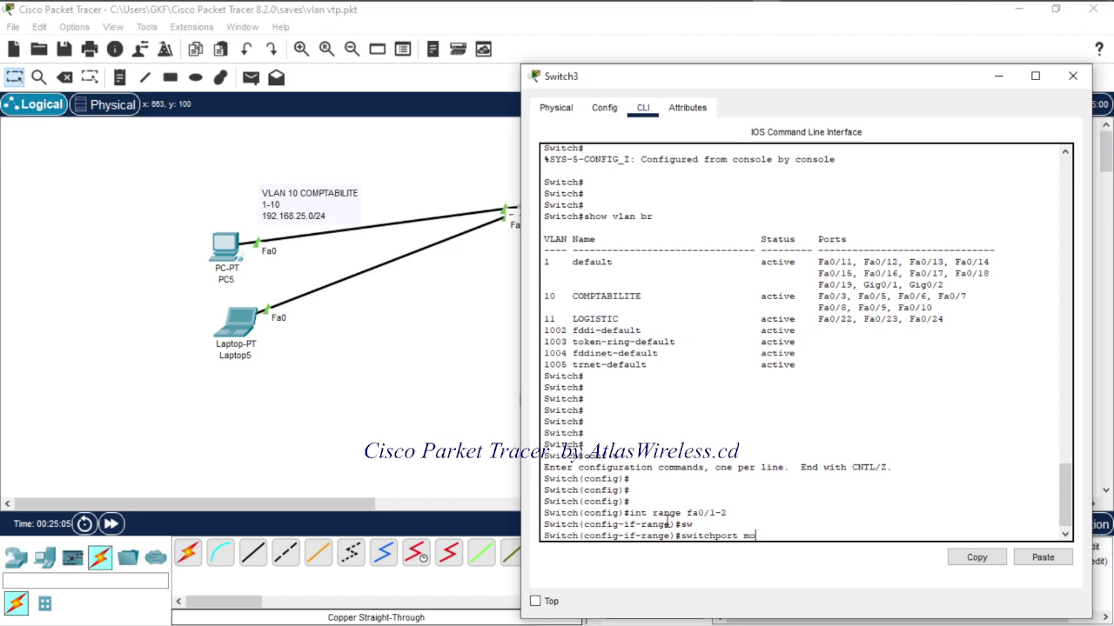
{"action": "type", "text": "mo"}
{"action": "key", "text": "Tab"}
{"action": "type", "text": "ac"}
{"action": "key", "text": "Tab"}
{"action": "key", "text": "Return"}
Step: Assign interface range fa0/1-2 to VLAN 10 with switchport access vlan 10
{"action": "type", "text": "sw"}
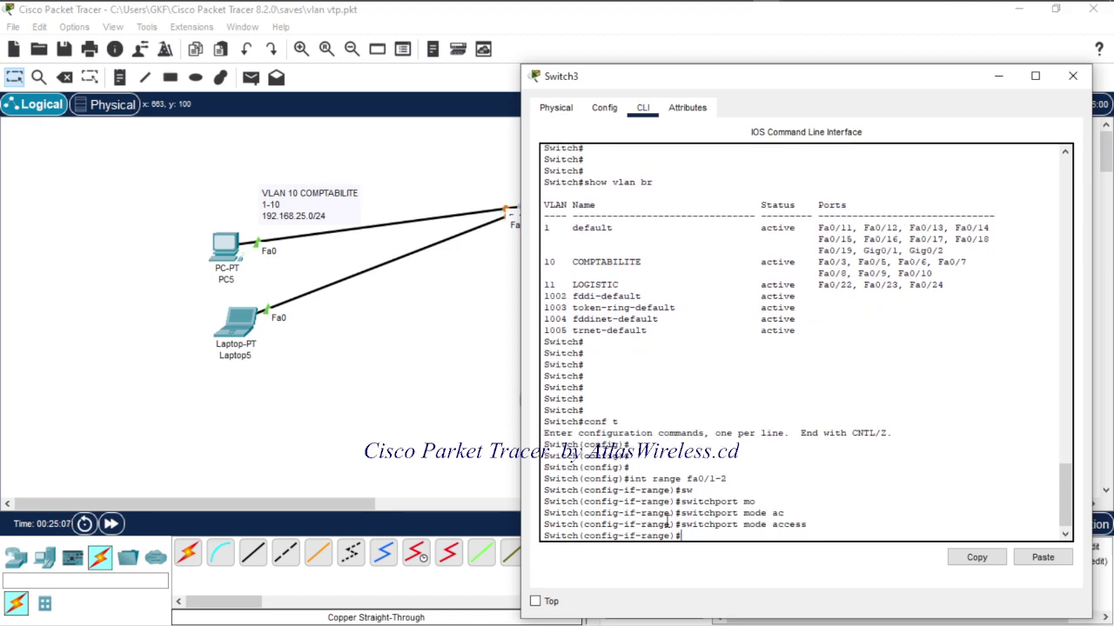
{"action": "key", "text": "Tab"}
{"action": "type", "text": "ac"}
{"action": "key", "text": "Tab"}
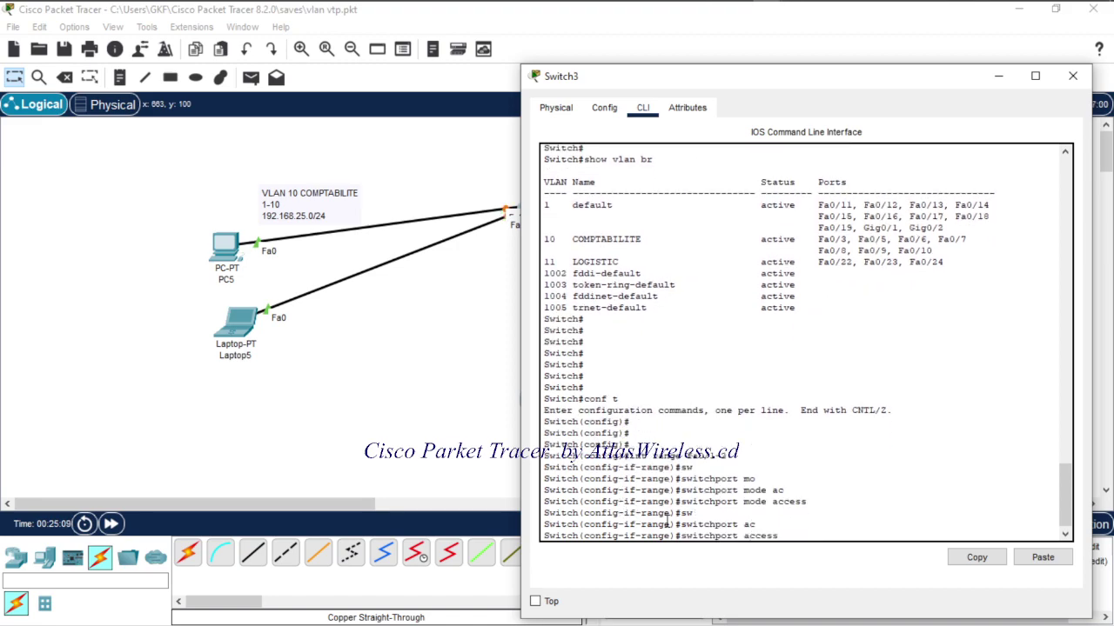
{"action": "type", "text": "vlan 10"}
{"action": "key", "text": "Return"}
{"action": "key", "text": "Return"}
{"action": "key", "text": "Return"}
{"action": "key", "text": "Return"}
{"action": "key", "text": "Return"}
{"action": "key", "text": "Return"}
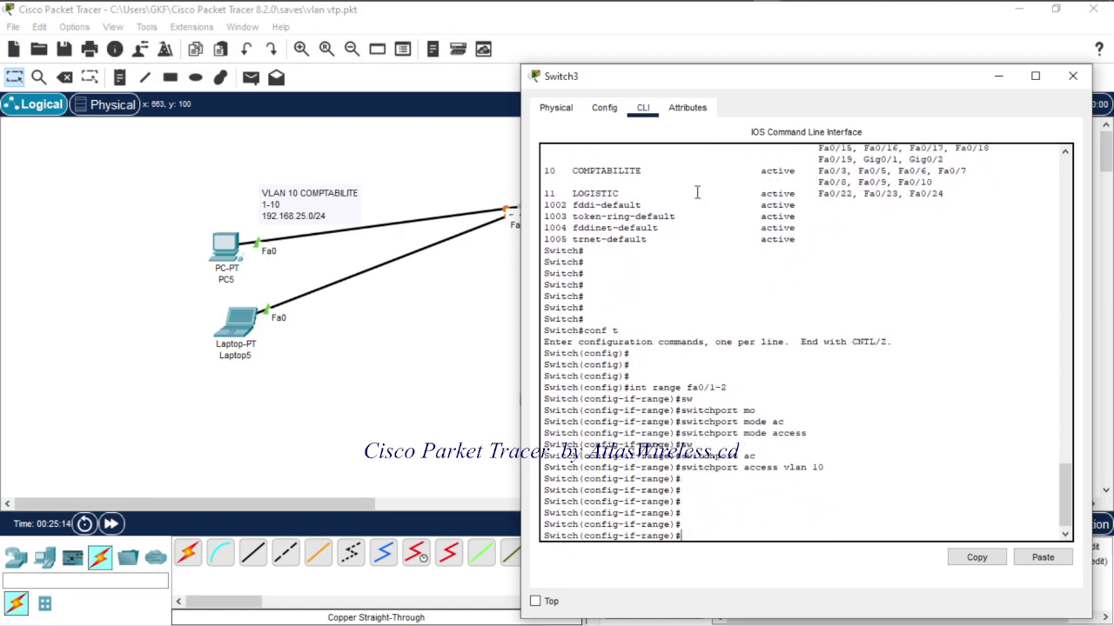
Step: Move the Switch3 window aside to expose the VLAN 11 devices and enter the configuration of interface range fa0/20-21
{"action": "left_click_drag", "start_coordinate": [775, 70], "coordinate": [352, 75]}
{"action": "key", "text": "Up"}
{"action": "key", "text": "Up"}
{"action": "key", "text": "Up"}
{"action": "key", "text": "Up"}
{"action": "key", "text": "Down"}
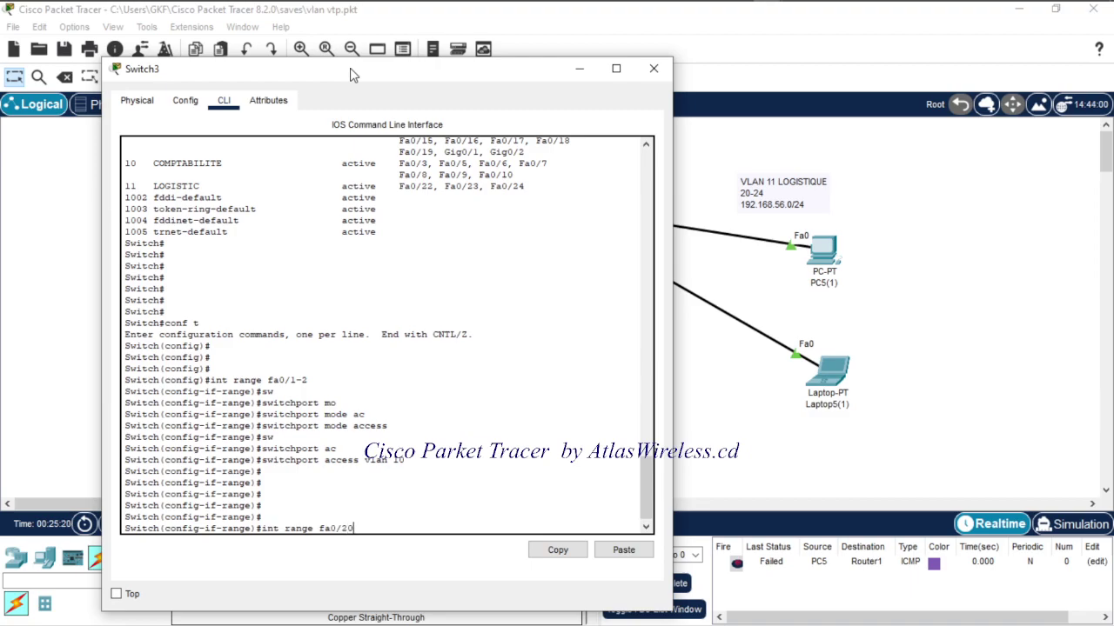
{"action": "key", "text": "Return"}
Step: Set interface range fa0/20-21 on Switch3 to access mode with switchport mode access
{"action": "type", "text": "sw"}
{"action": "key", "text": "Tab"}
{"action": "type", "text": "mo"}
{"action": "key", "text": "Tab"}
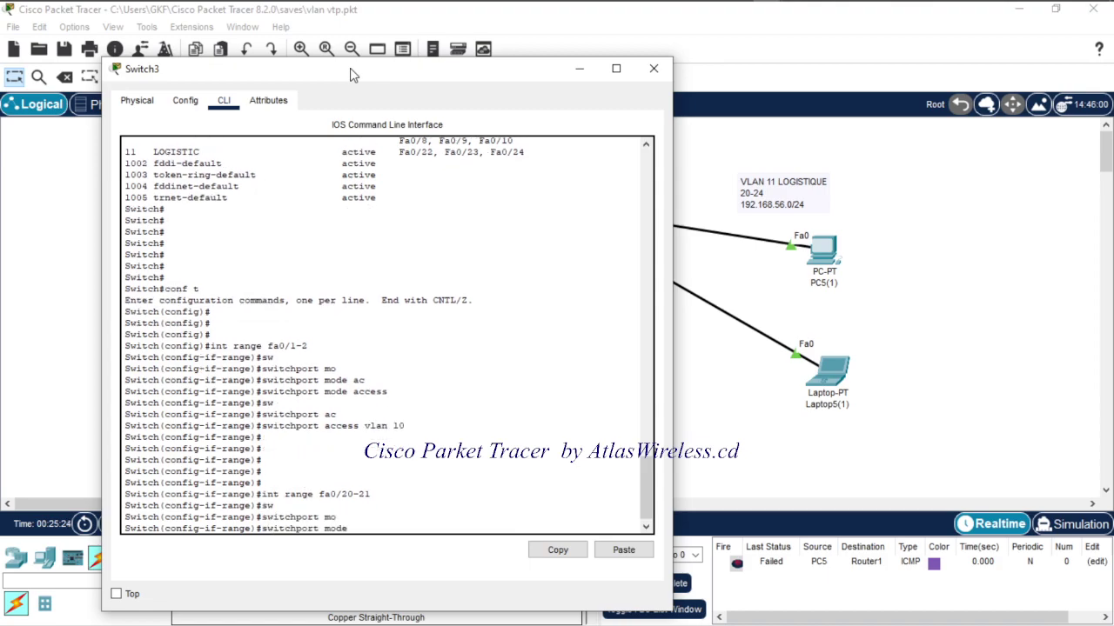
{"action": "type", "text": "ac"}
{"action": "key", "text": "Tab"}
{"action": "key", "text": "Return"}
Step: Assign interface range fa0/20-21 on Switch3 to VLAN 11 with switchport access vlan 11 and close the switch window
{"action": "type", "text": "sw"}
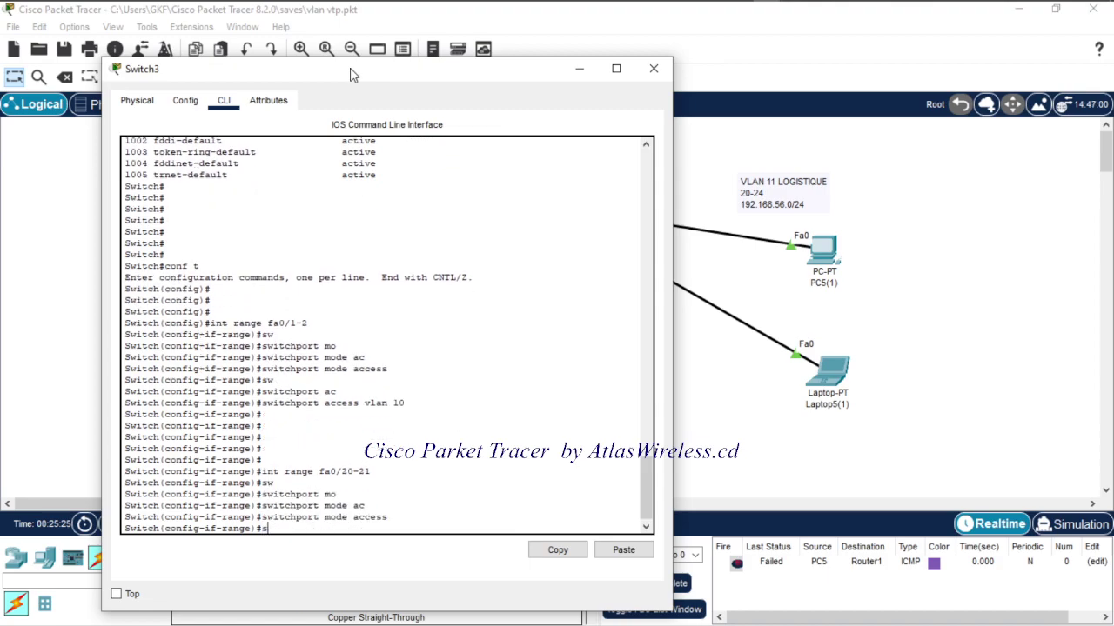
{"action": "key", "text": "Tab"}
{"action": "type", "text": "ac"}
{"action": "key", "text": "Tab"}
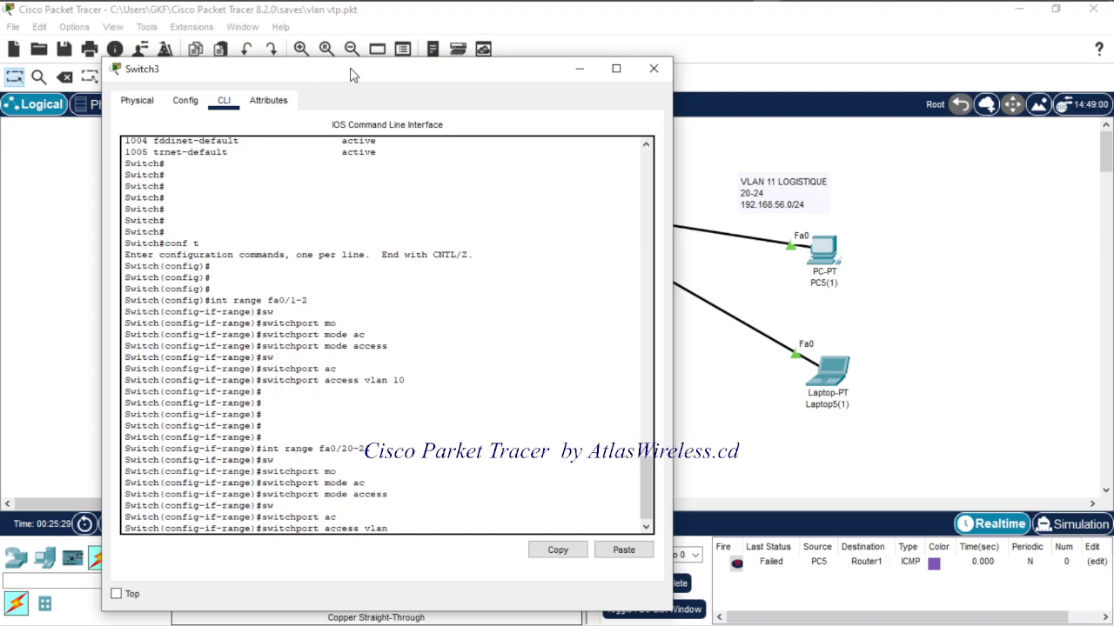
{"action": "key", "text": "Return"}
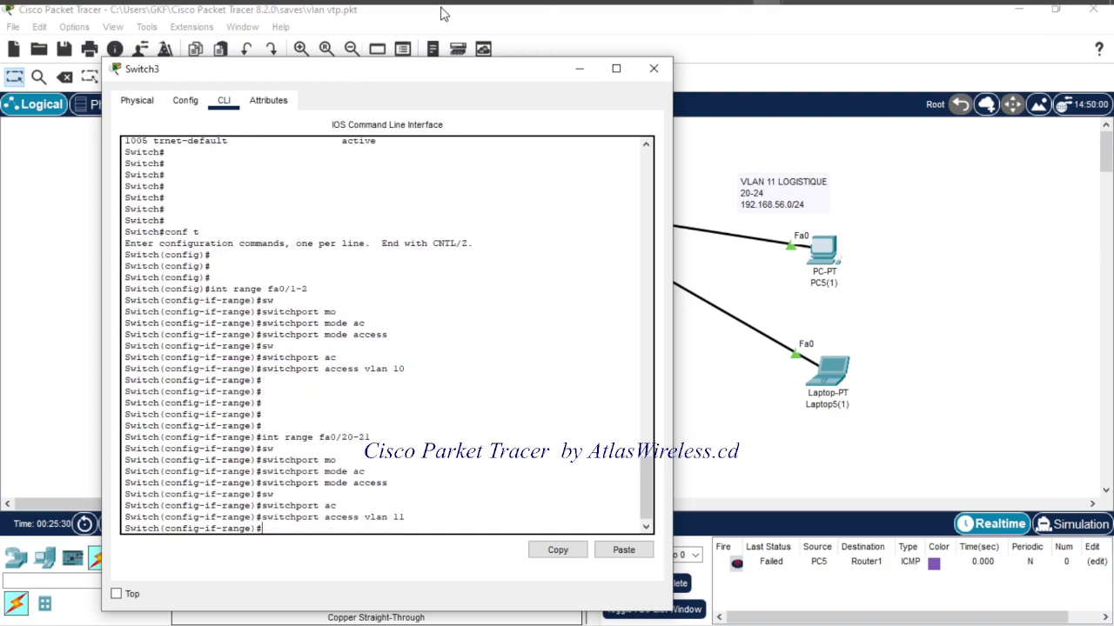
{"action": "left_click", "coordinate": [654, 68]}
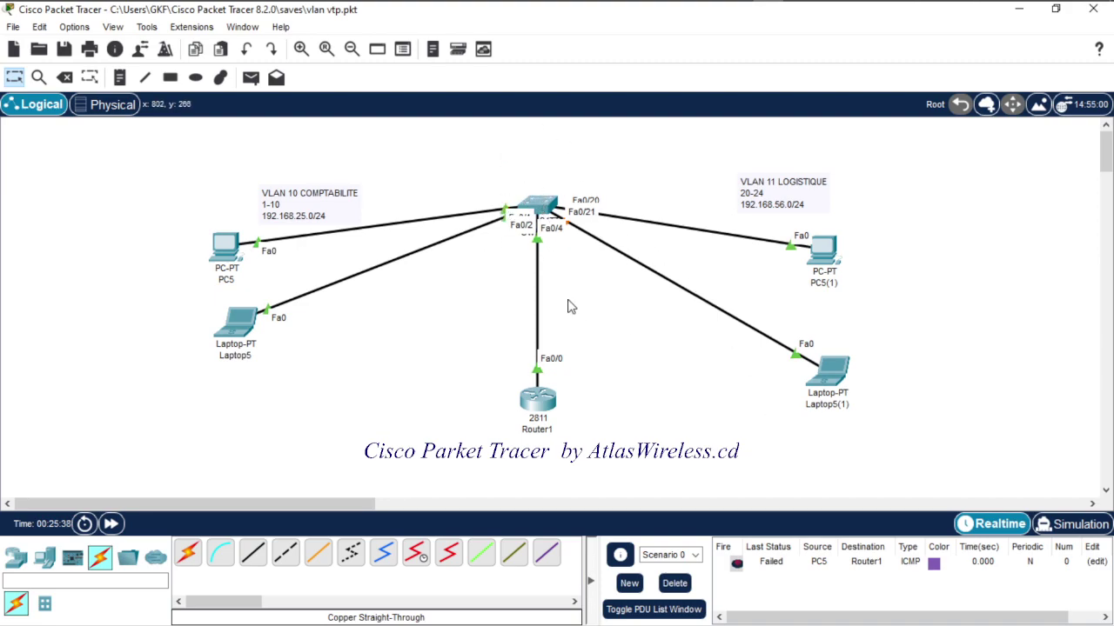
Step: Delete the old PDU test and send a simple PDU from Laptop5 to Router1
{"action": "key", "text": "p"}
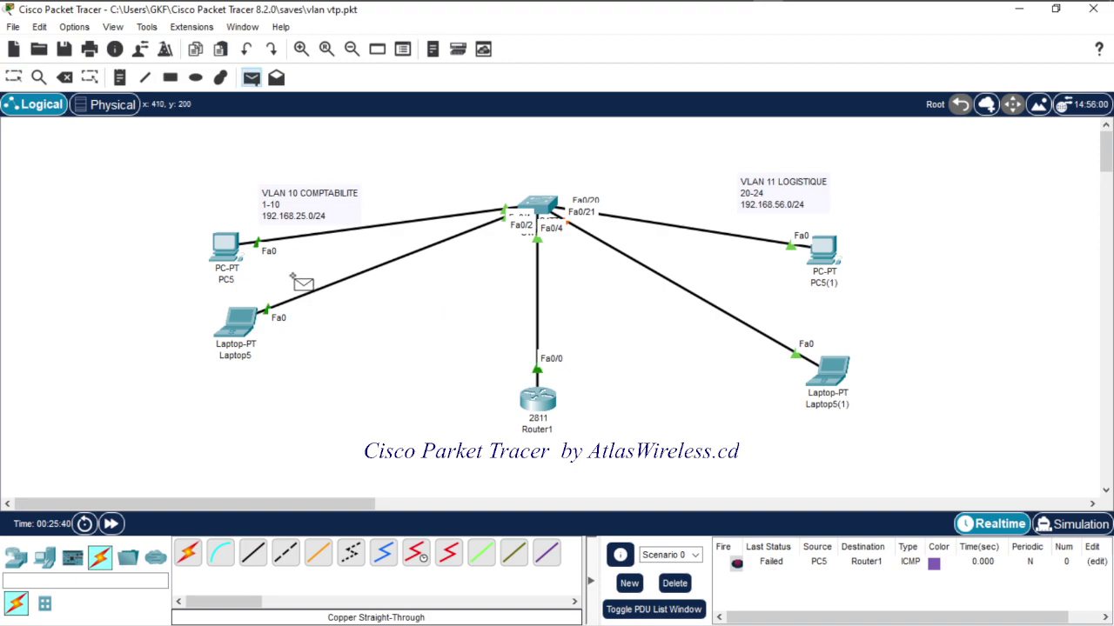
{"action": "left_click", "coordinate": [674, 583]}
{"action": "left_click", "coordinate": [539, 399]}
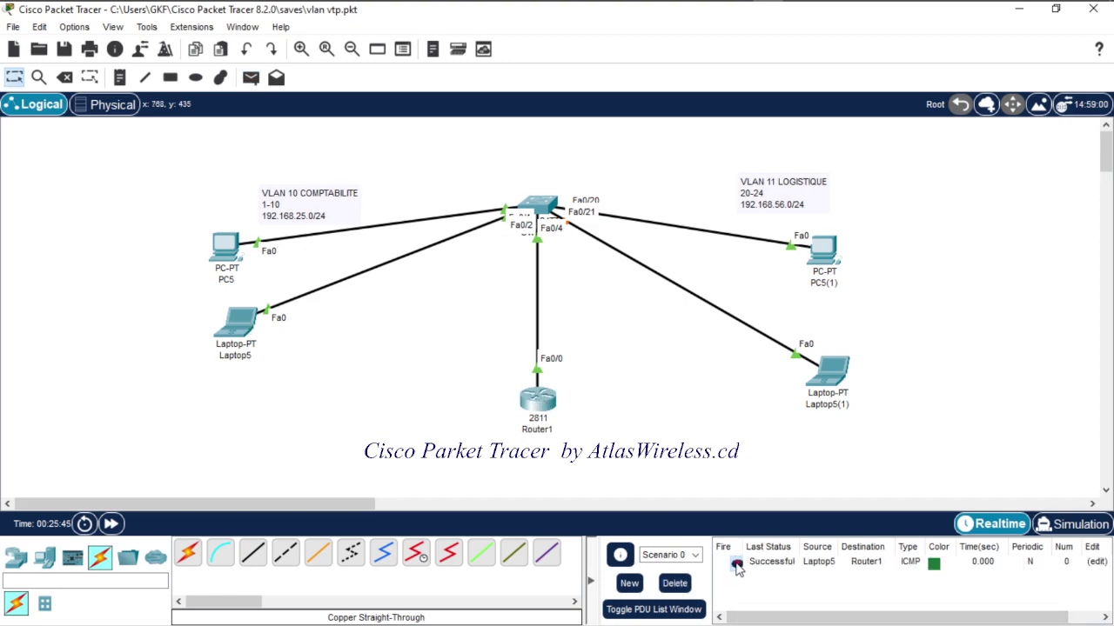
Step: Send a simple PDU from PC5 to Router1 to test the VLAN 10 gateway
{"action": "key", "text": "p"}
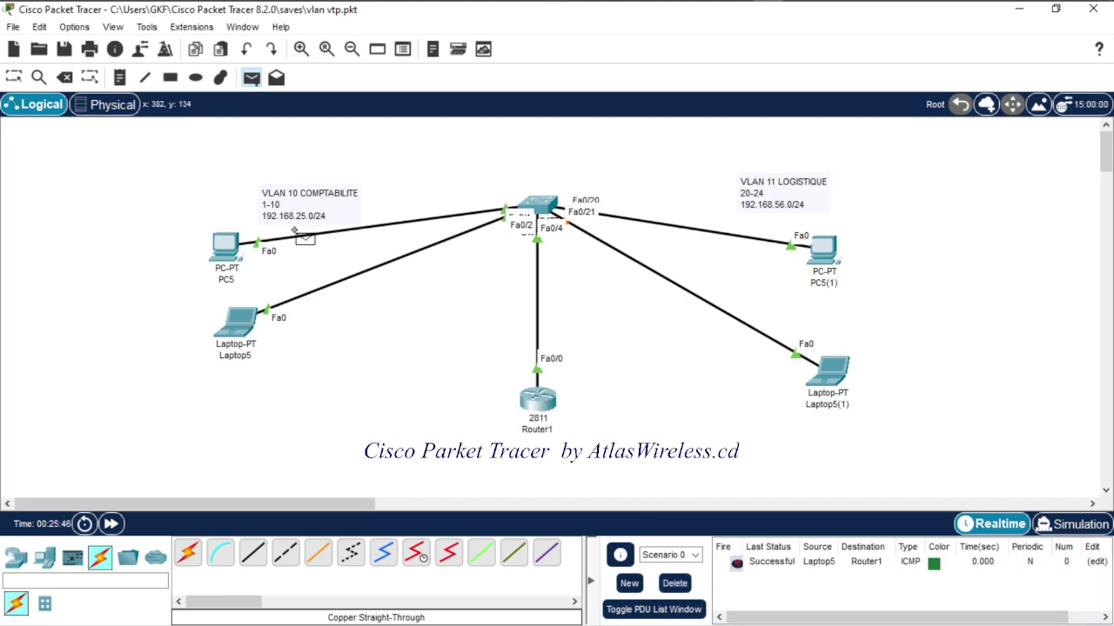
{"action": "left_click", "coordinate": [228, 248]}
{"action": "left_click", "coordinate": [542, 396]}
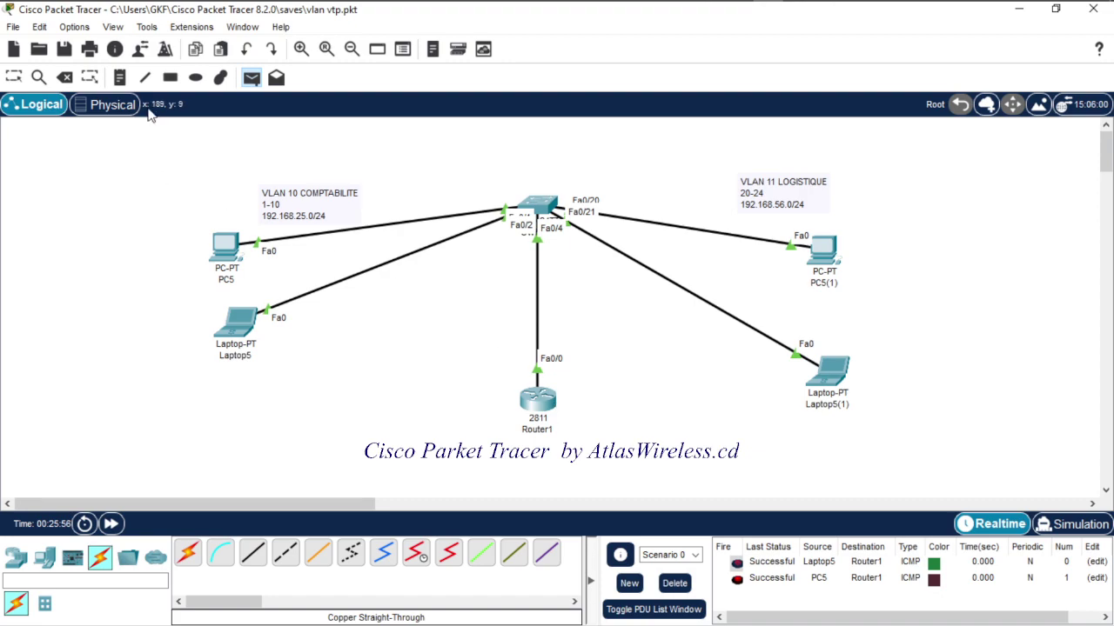
{"action": "key", "text": "Escape"}
Step: Examine the ports assigned to VLAN 10 COMPTABILITE and VLAN 11 LOGISTIC in Switch3's earlier show vlan br output
{"action": "left_click_drag", "start_coordinate": [126, 171], "coordinate": [344, 387]}
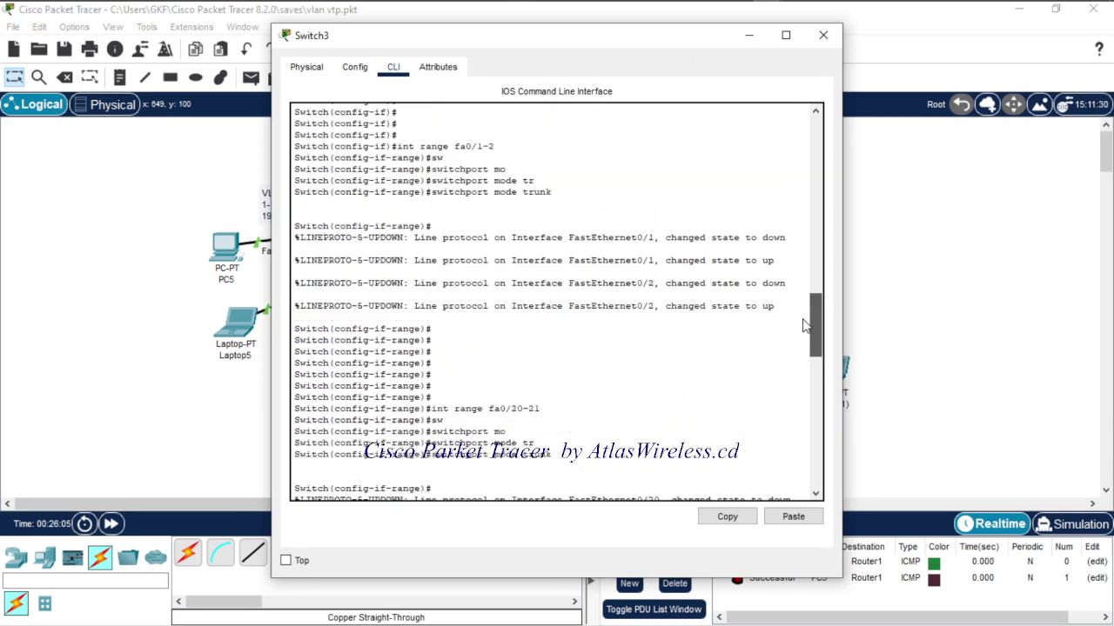
{"action": "scroll", "coordinate": [801, 365], "scroll_direction": "down", "scroll_amount": 15}
{"action": "scroll", "coordinate": [801, 388], "scroll_direction": "down", "scroll_amount": 5}
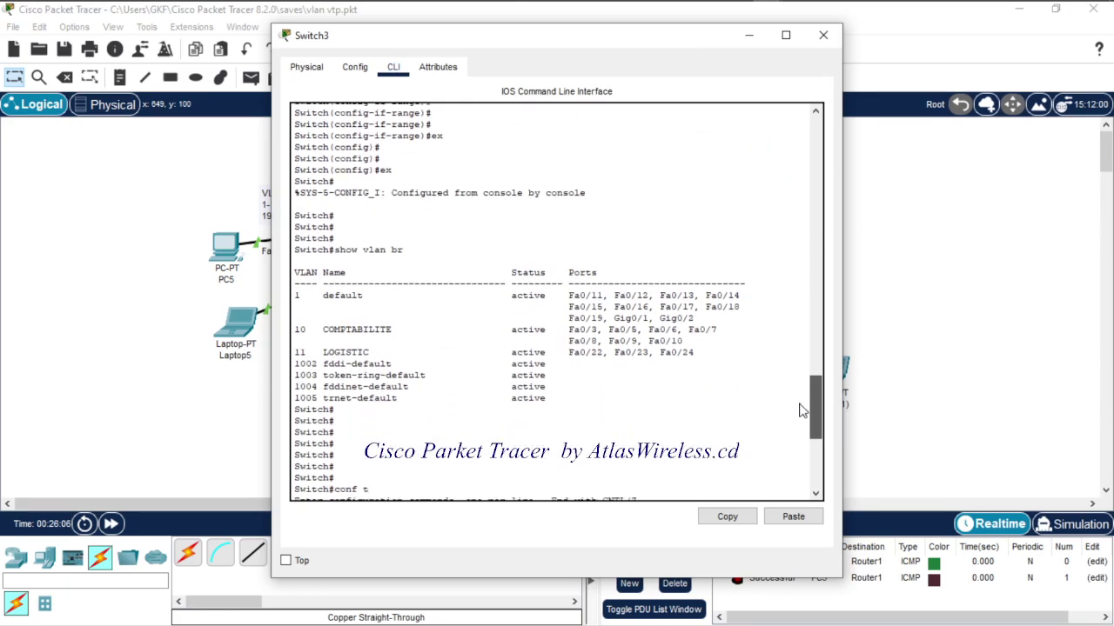
{"action": "left_click_drag", "start_coordinate": [293, 294], "coordinate": [405, 293]}
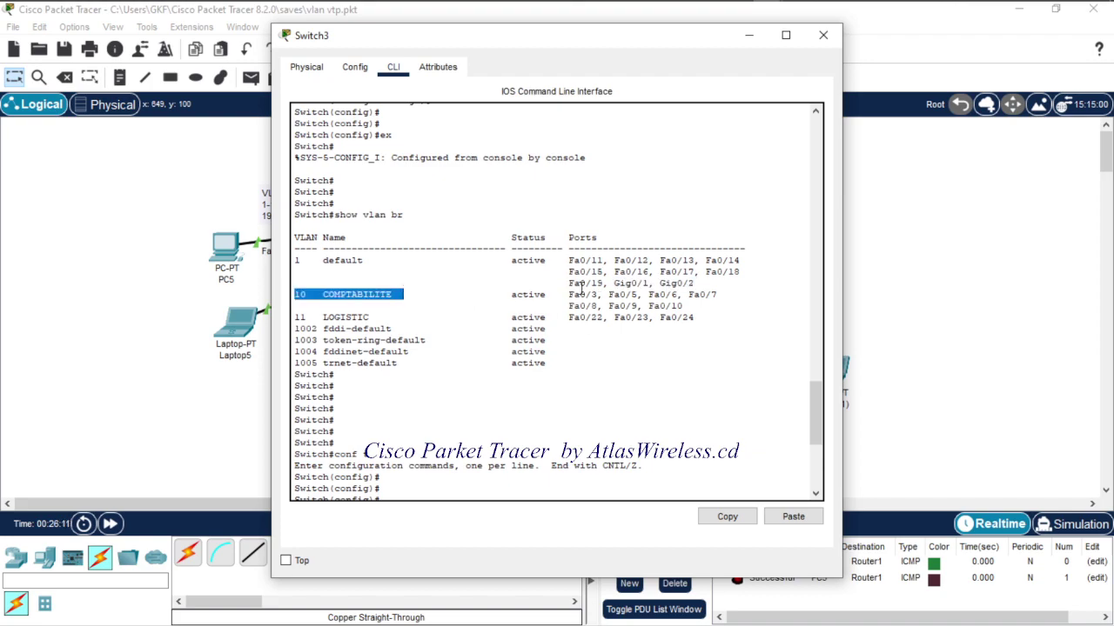
{"action": "left_click_drag", "start_coordinate": [570, 296], "coordinate": [690, 306]}
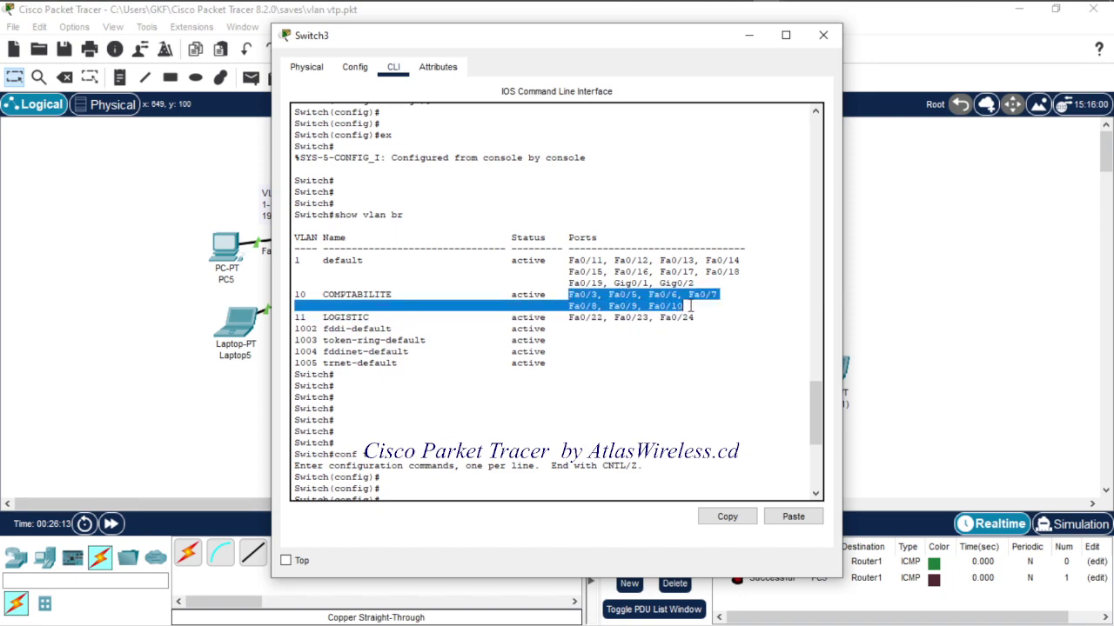
{"action": "left_click", "coordinate": [541, 343]}
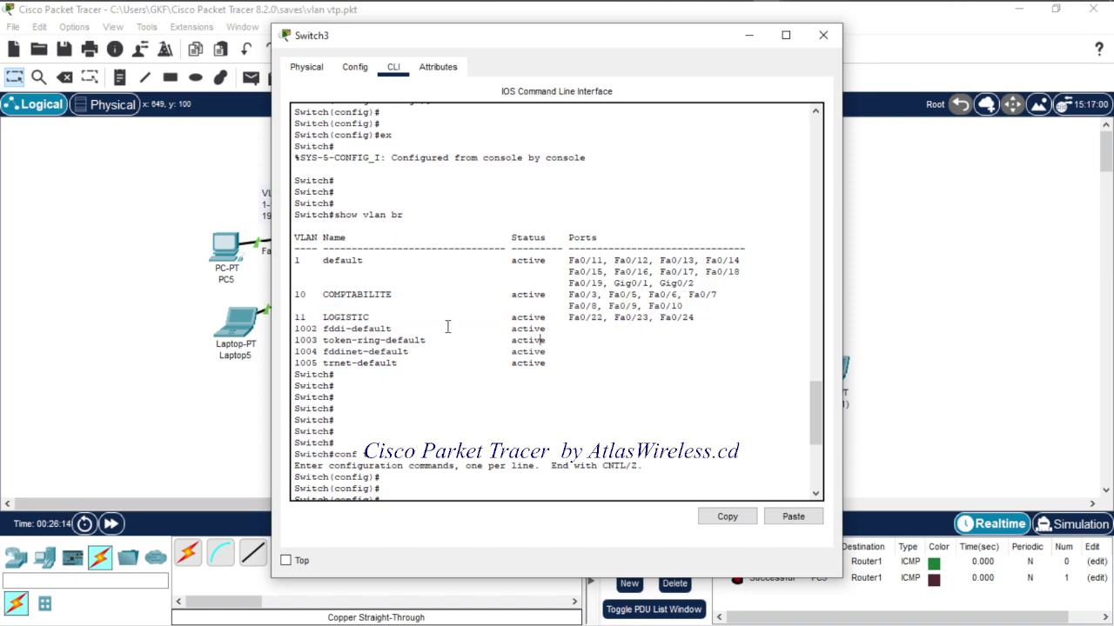
{"action": "left_click_drag", "start_coordinate": [566, 319], "coordinate": [701, 318]}
{"action": "left_click", "coordinate": [701, 319]}
{"action": "left_click", "coordinate": [823, 35]}
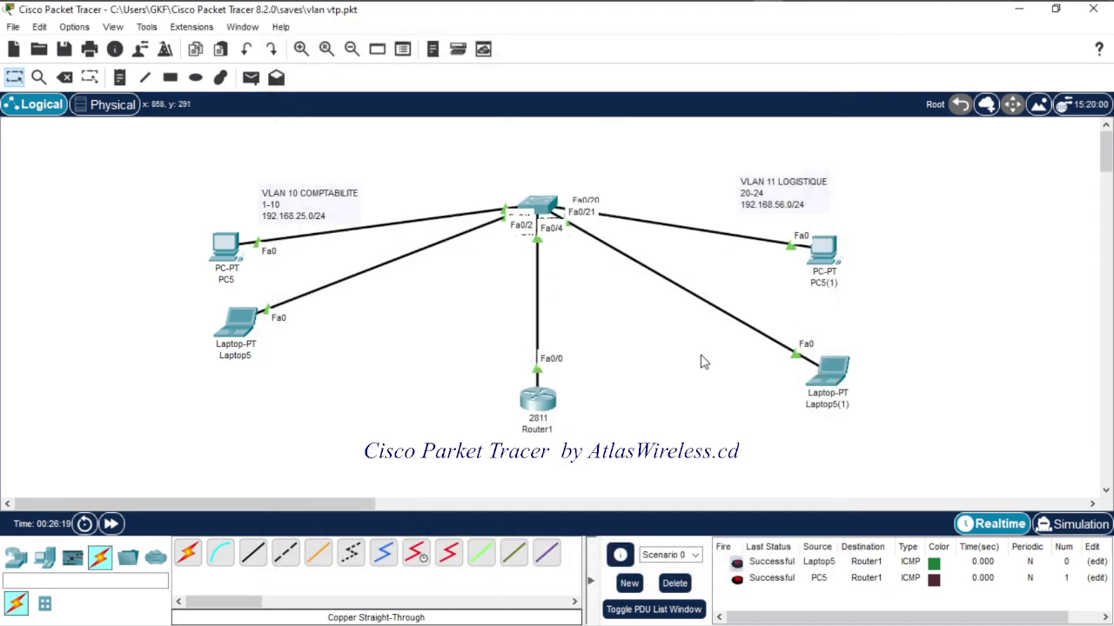
Step: Clear the PDU list and send a simple PDU from PC5(1) in VLAN 11 to PC5 in VLAN 10
{"action": "left_click", "coordinate": [684, 589]}
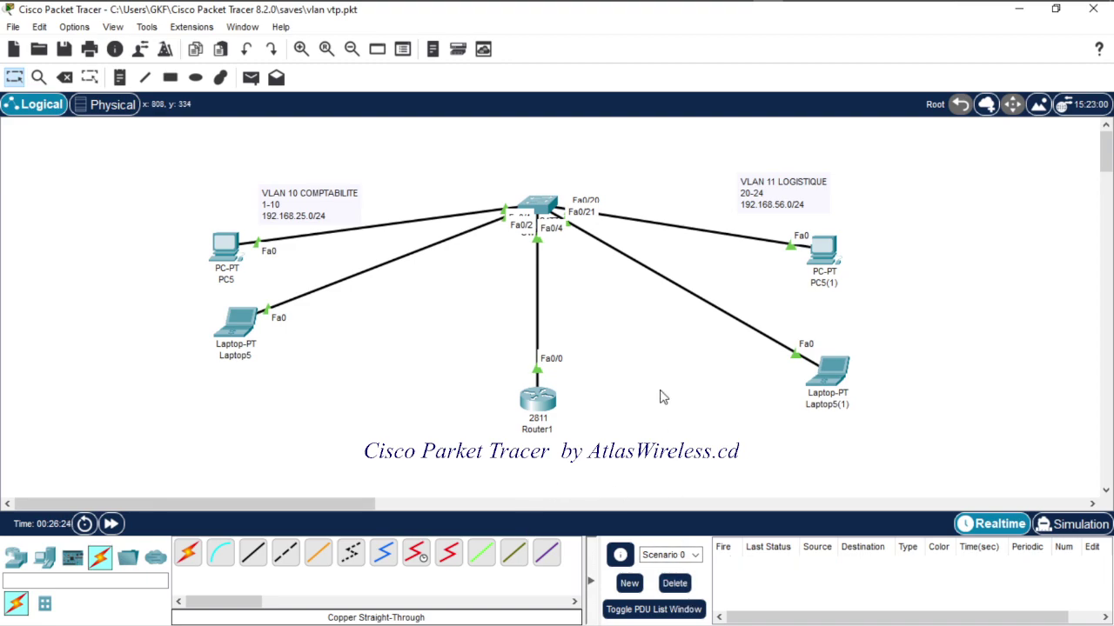
{"action": "key", "text": "p"}
{"action": "left_click", "coordinate": [832, 257]}
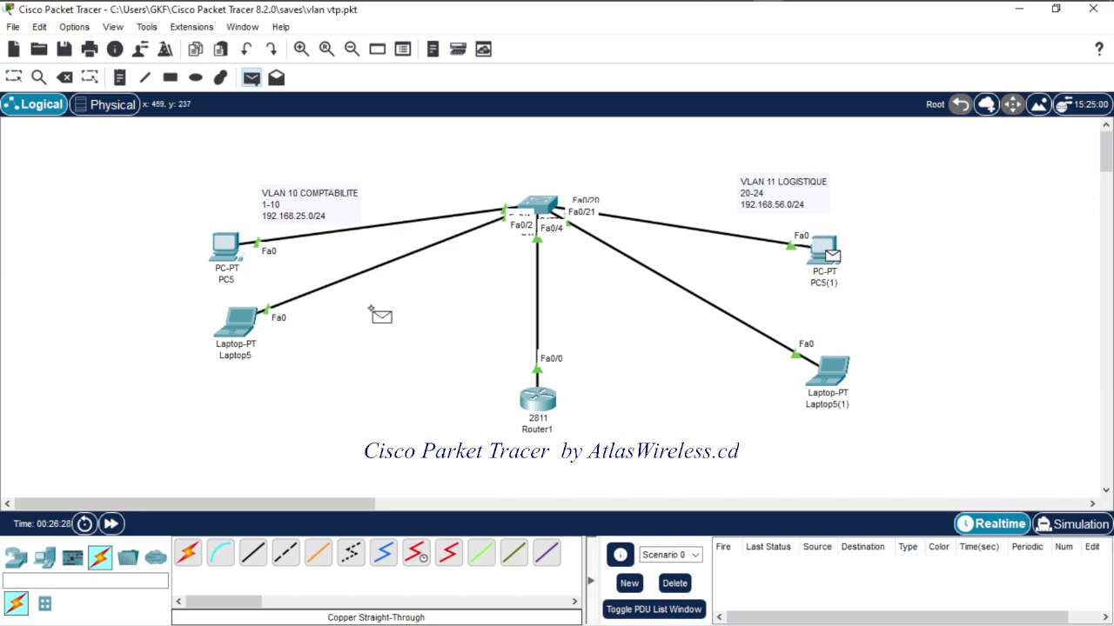
{"action": "left_click", "coordinate": [225, 247]}
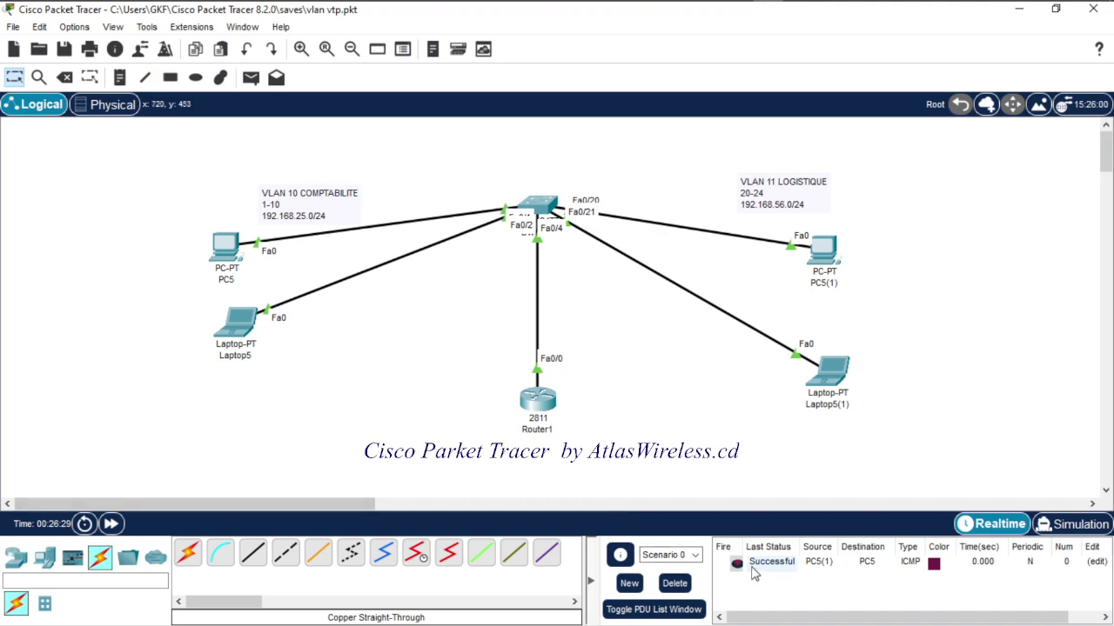
Step: Send a simple PDU from Laptop5 in VLAN 10 to Laptop5(1) in VLAN 11 and fire it again
{"action": "key", "text": "p"}
{"action": "left_click", "coordinate": [238, 335]}
{"action": "left_click", "coordinate": [837, 376]}
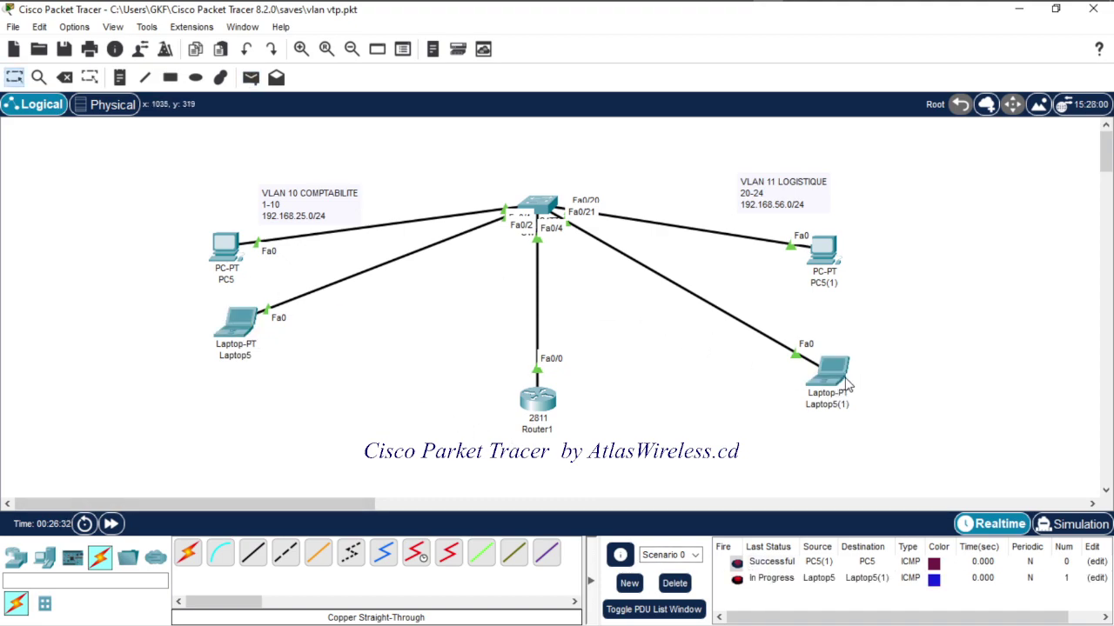
{"action": "double_click", "coordinate": [737, 578]}
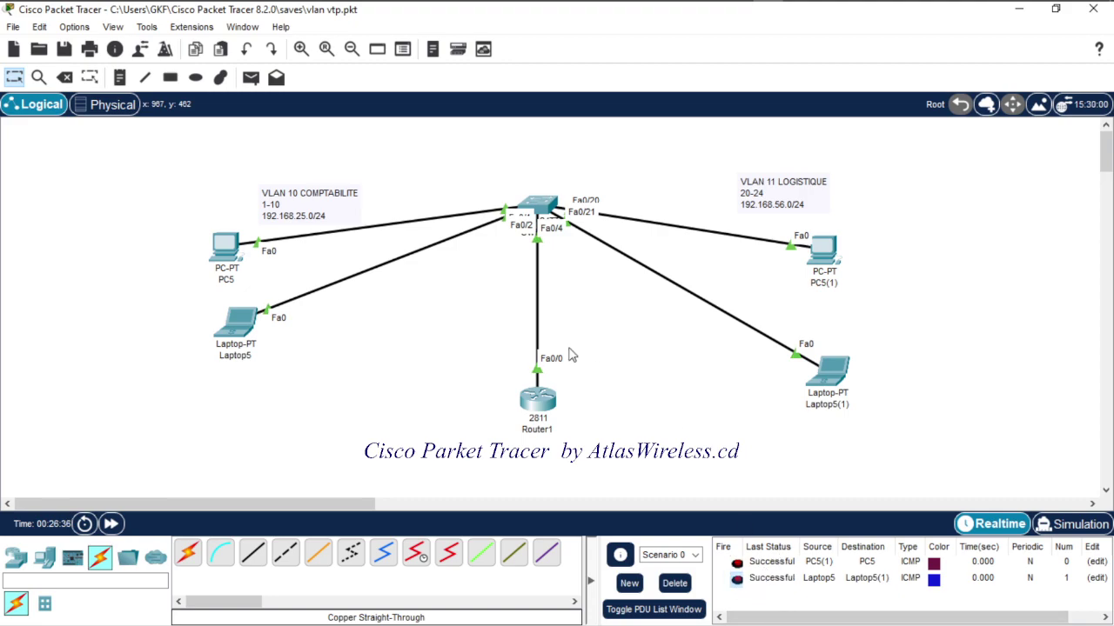
Step: Shift the whole topology toward the left side of the workspace and bring the VLAN 10 and VLAN 11 groups closer together
{"action": "left_click_drag", "start_coordinate": [150, 161], "coordinate": [882, 409]}
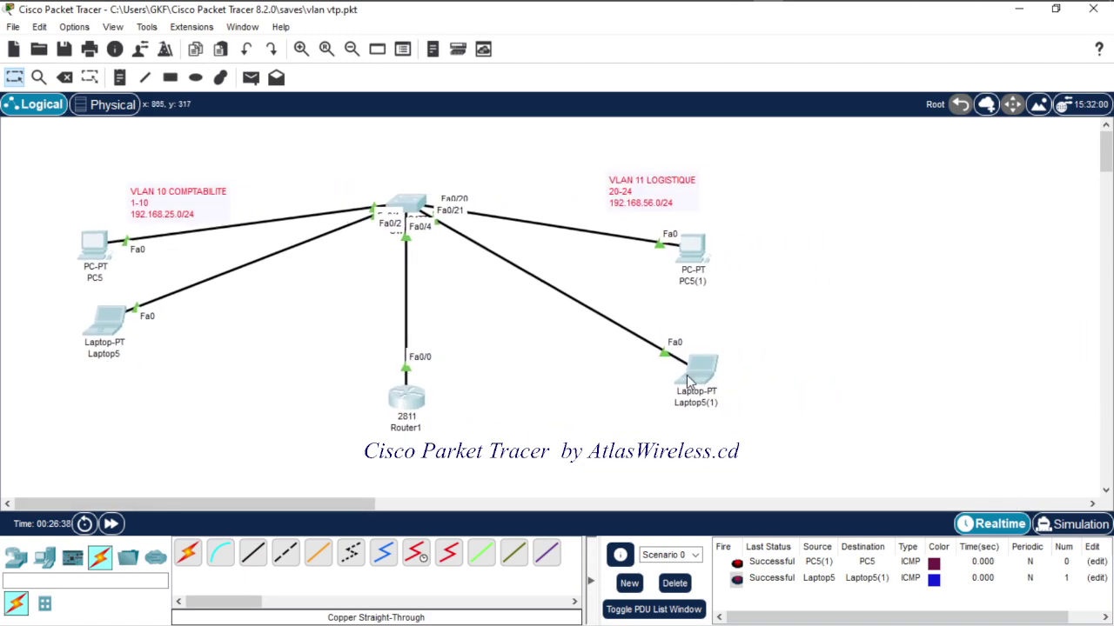
{"action": "left_click_drag", "start_coordinate": [540, 127], "coordinate": [708, 424]}
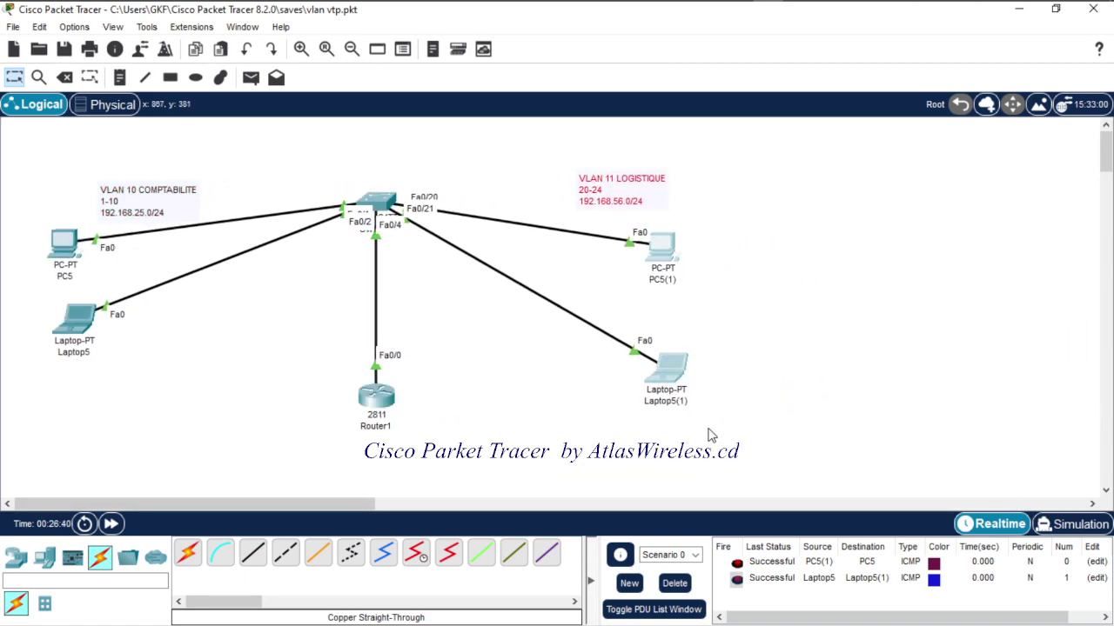
{"action": "left_click_drag", "start_coordinate": [671, 368], "coordinate": [611, 355]}
{"action": "left_click_drag", "start_coordinate": [19, 179], "coordinate": [199, 385]}
{"action": "left_click_drag", "start_coordinate": [84, 318], "coordinate": [167, 301]}
{"action": "left_click_drag", "start_coordinate": [8, 165], "coordinate": [597, 410]}
{"action": "left_click", "coordinate": [761, 346]}
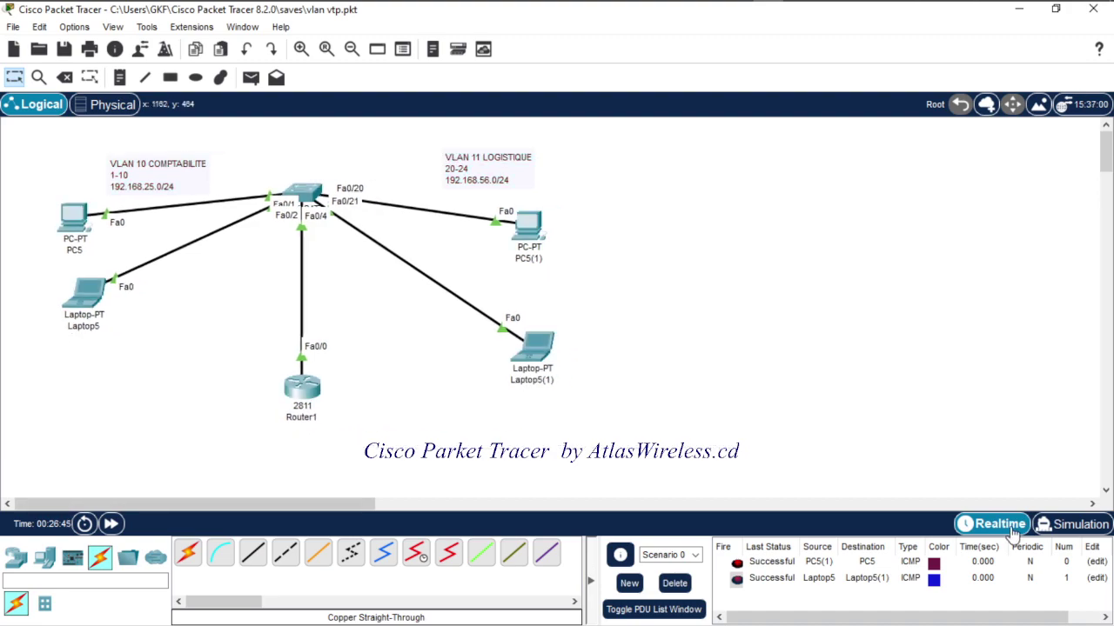
Step: Switch to Simulation mode and play both inter-VLAN PDUs at a faster playback speed
{"action": "left_click", "coordinate": [1067, 528]}
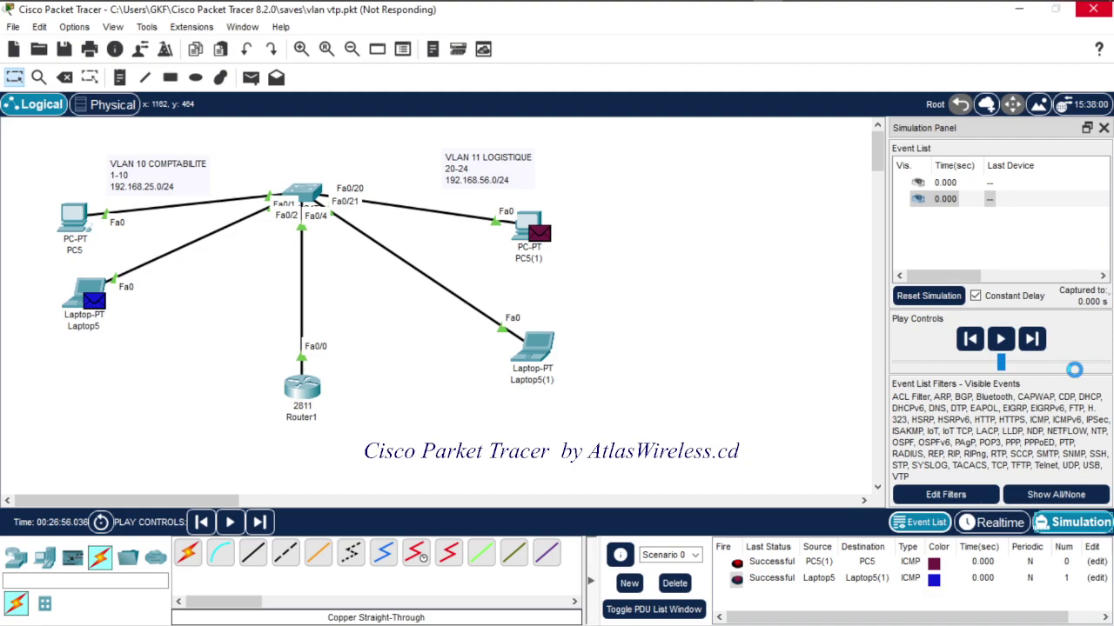
{"action": "left_click", "coordinate": [1074, 370]}
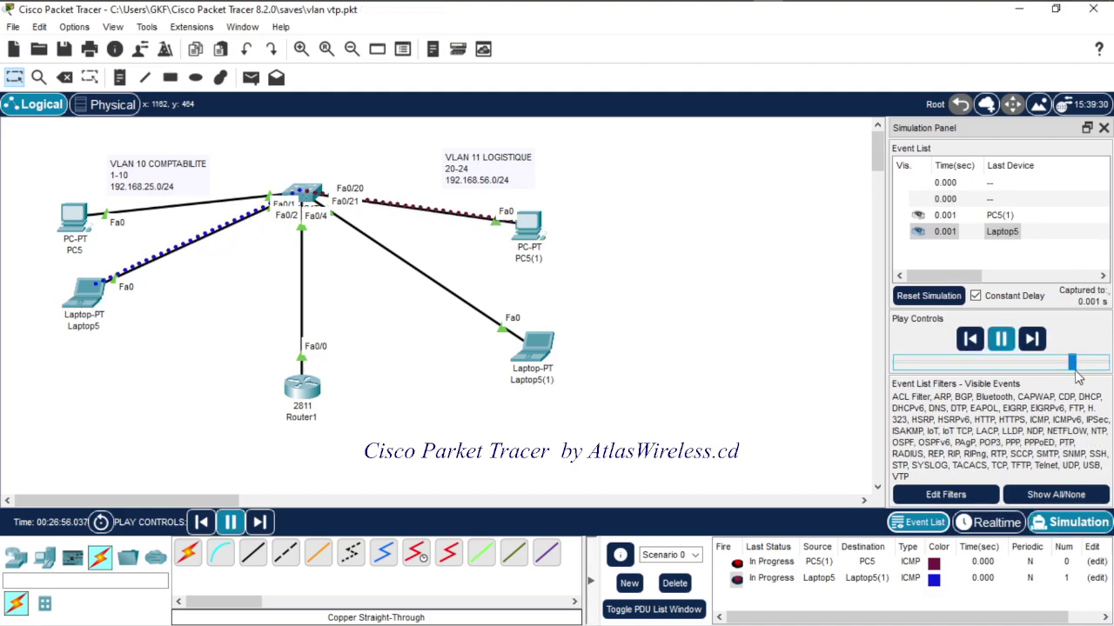